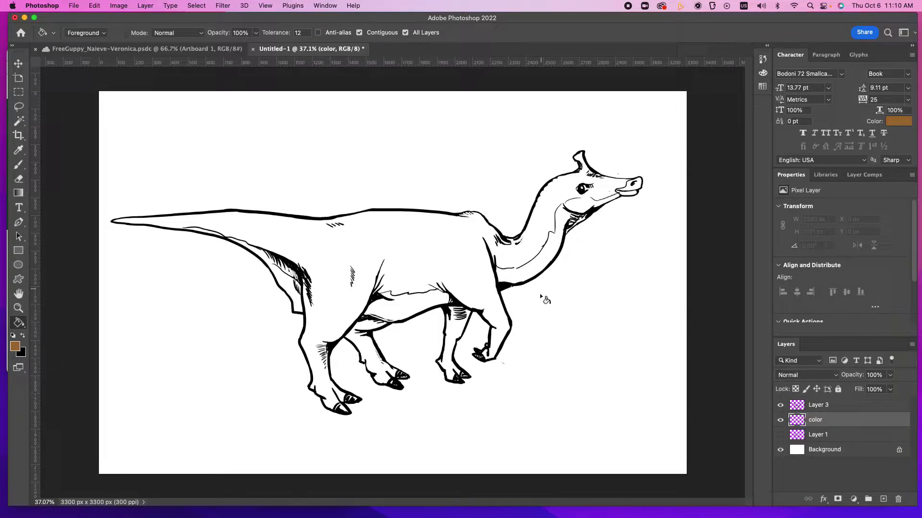
# Step: Choose a darker reddish brown as the foreground color and activate the Paint Bucket tool
pyautogui.click(781, 435)
pyautogui.click(781, 435)
pyautogui.click(16, 345)
pyautogui.moveTo(651, 294); pyautogui.dragTo(600, 206)
pyautogui.click(556, 347)
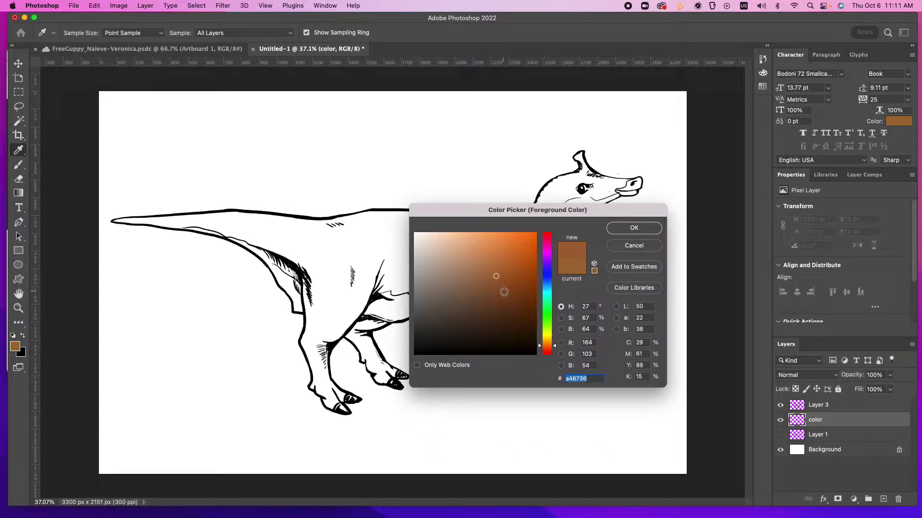
pyautogui.click(505, 292)
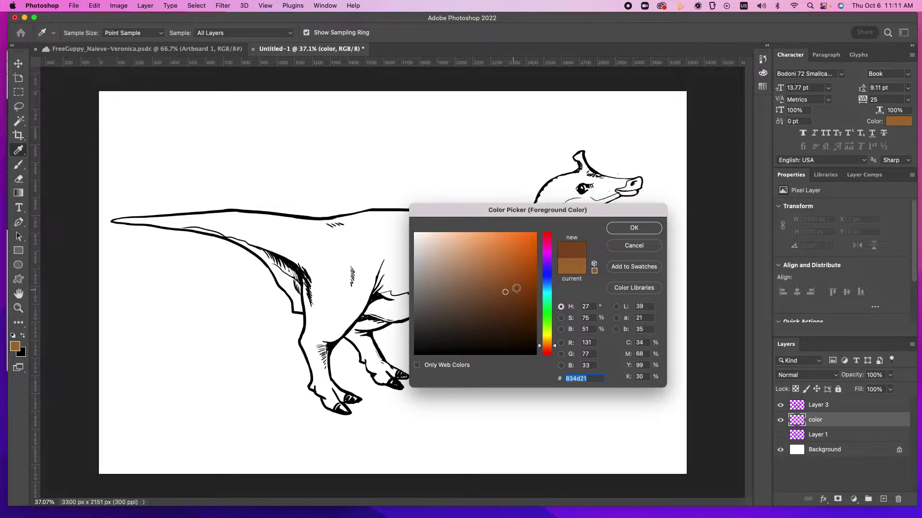
pyautogui.click(491, 291)
pyautogui.click(640, 229)
pyautogui.press('g')
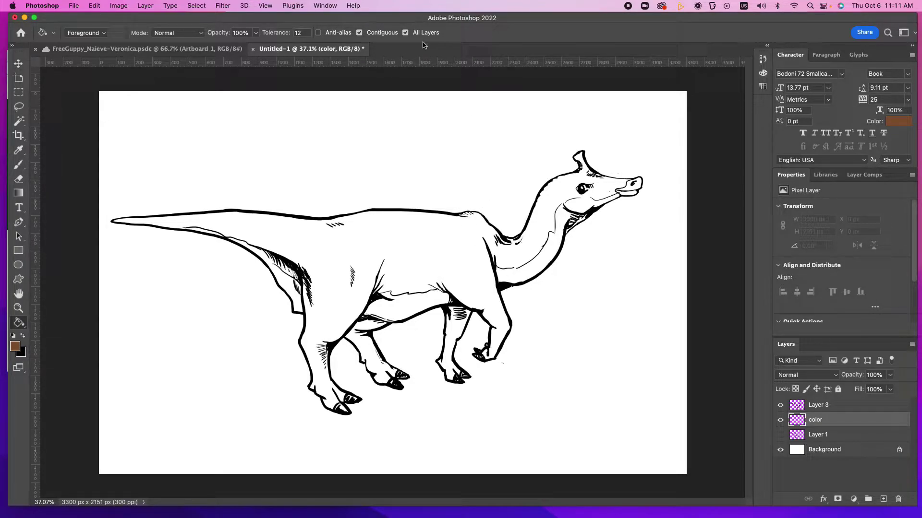
# Step: Set the fill tolerance to 10, try filling the dinosaur's body without sampling all layers, and undo the fill
pyautogui.click(302, 32)
pyautogui.write('10')
pyautogui.click(405, 33)
pyautogui.click(417, 252)
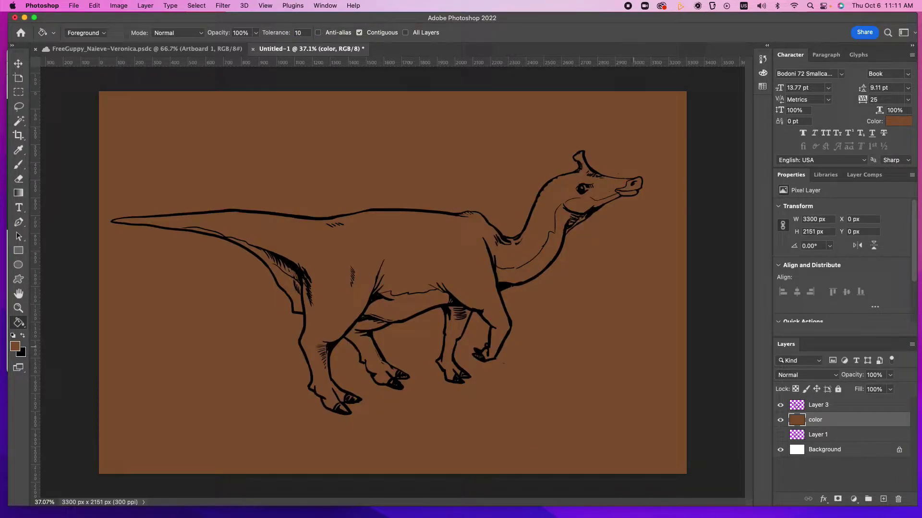
pyautogui.press('super+z')
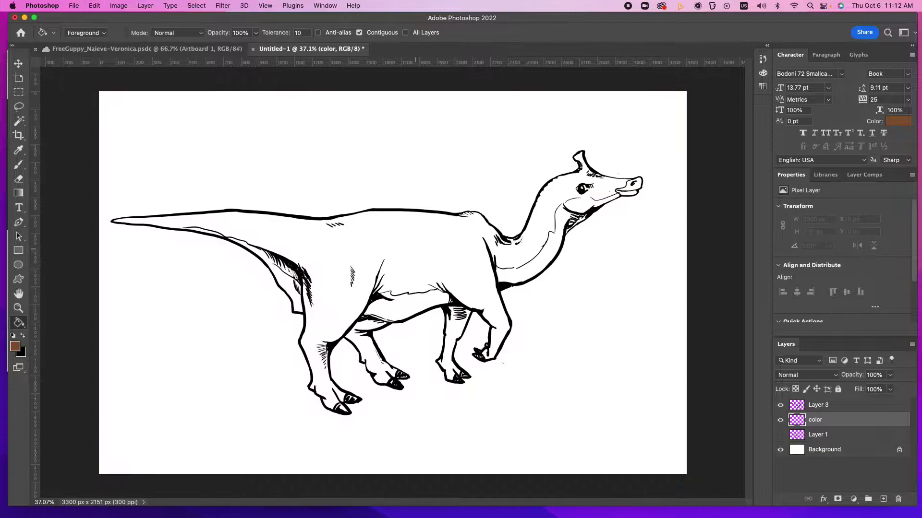
# Step: Try filling the body and both far legs brown on the color layer with All Layers sampling enabled, and undo the fills
pyautogui.click(405, 32)
pyautogui.click(447, 240)
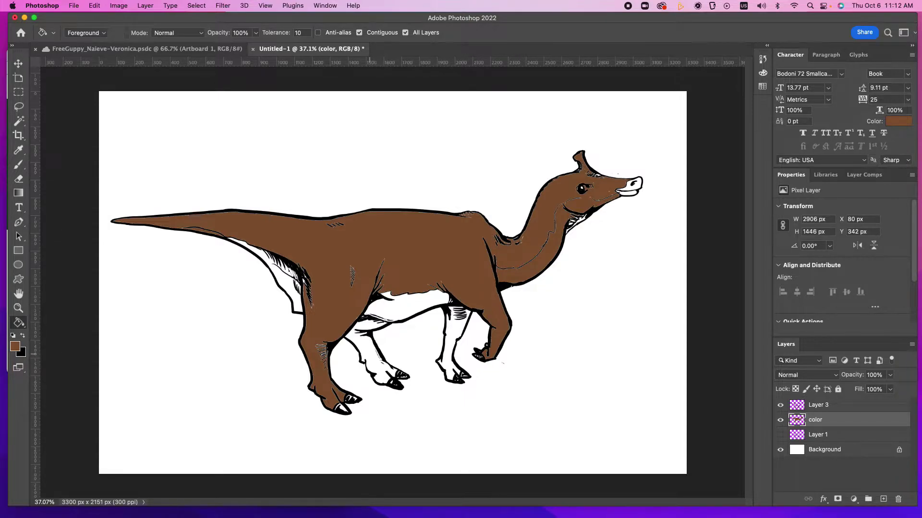
pyautogui.click(372, 351)
pyautogui.click(454, 345)
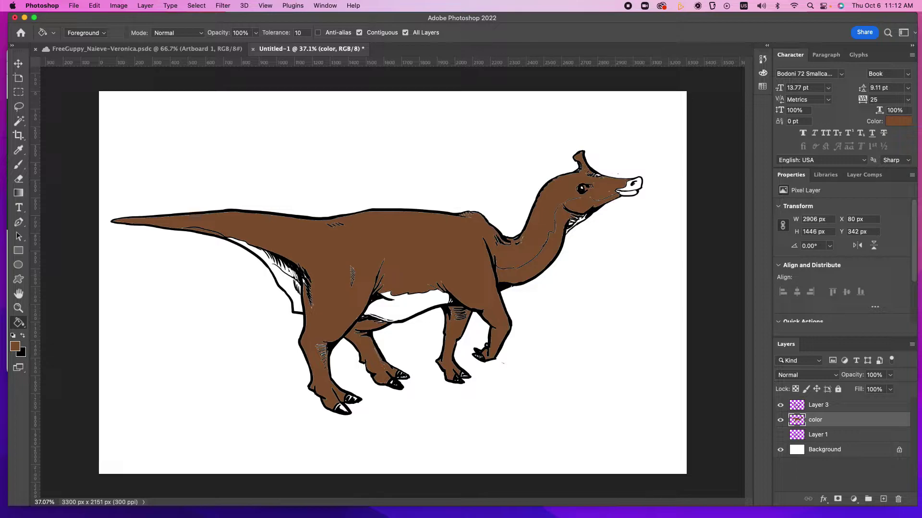
pyautogui.press('super+z')
pyautogui.press('super+z')
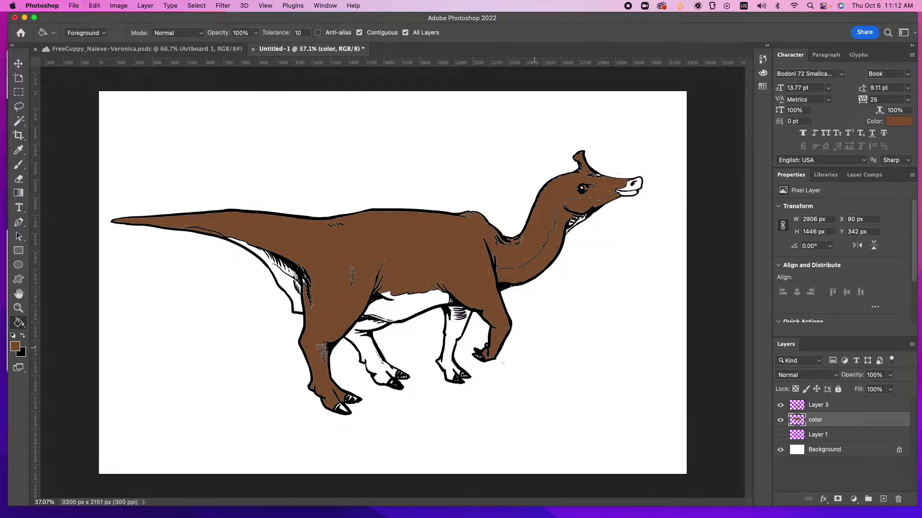
pyautogui.press('super+z')
# Step: Try filling the body on the color layer with a gap in Layer 3's neck outline, and undo the fill
pyautogui.click(796, 406)
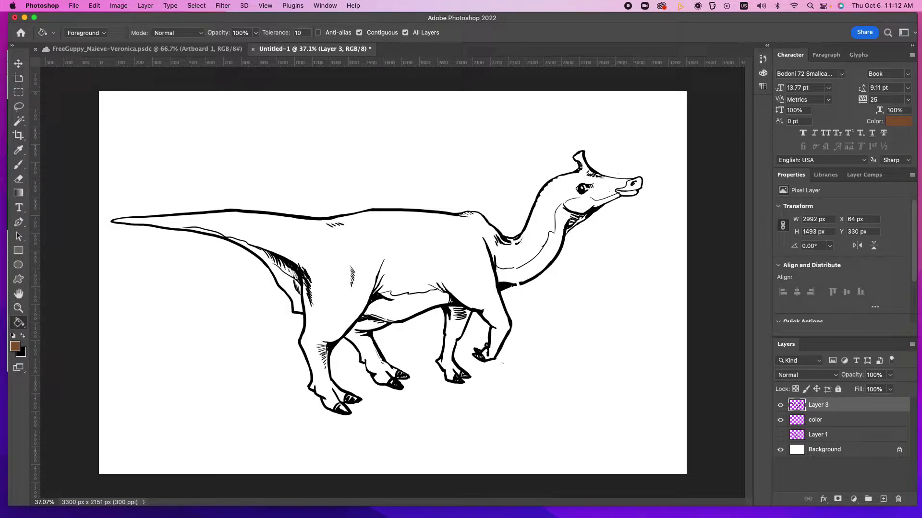
pyautogui.click(815, 420)
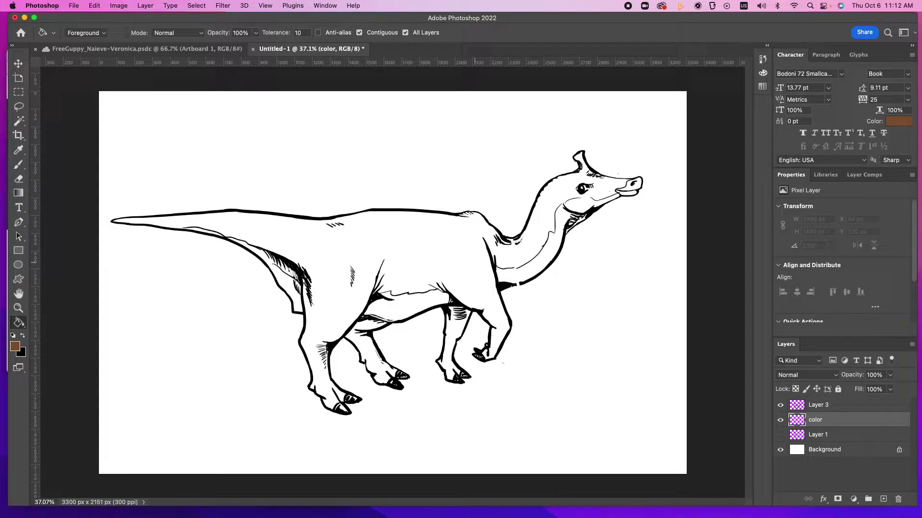
pyautogui.click(465, 297)
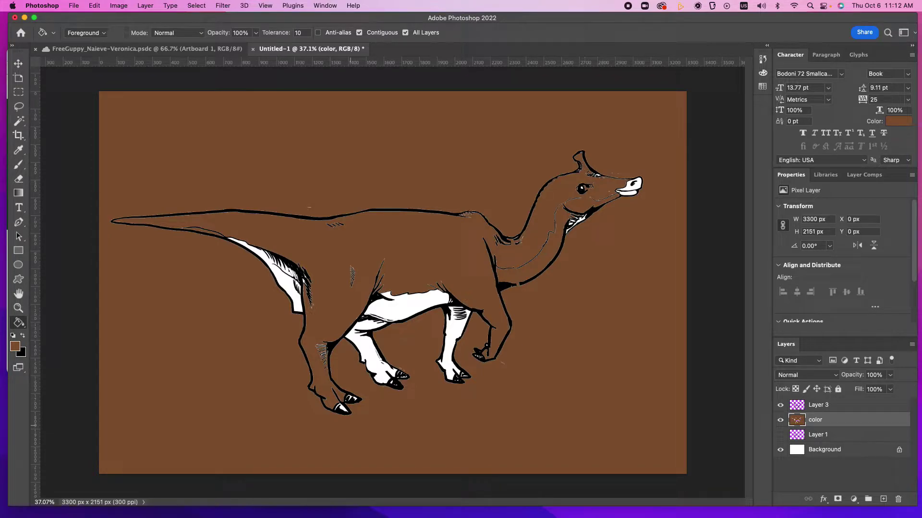
pyautogui.press('super+z')
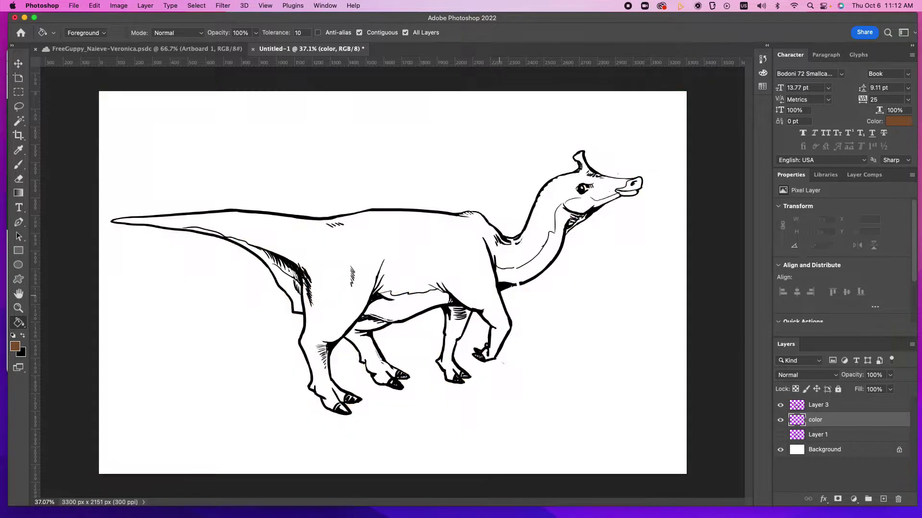
pyautogui.press('super+z')
# Step: Fill the dinosaur's body and both far legs brown on the color layer at tolerance 10
pyautogui.click(431, 242)
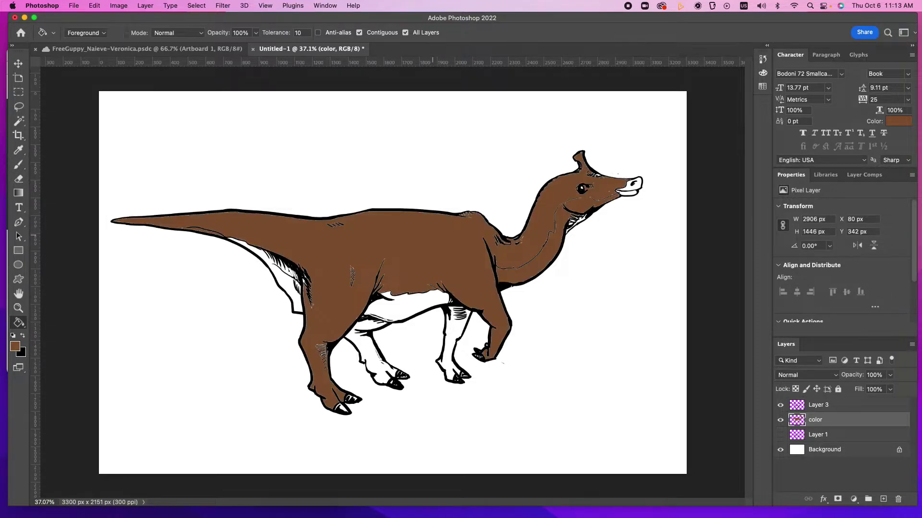
pyautogui.click(377, 357)
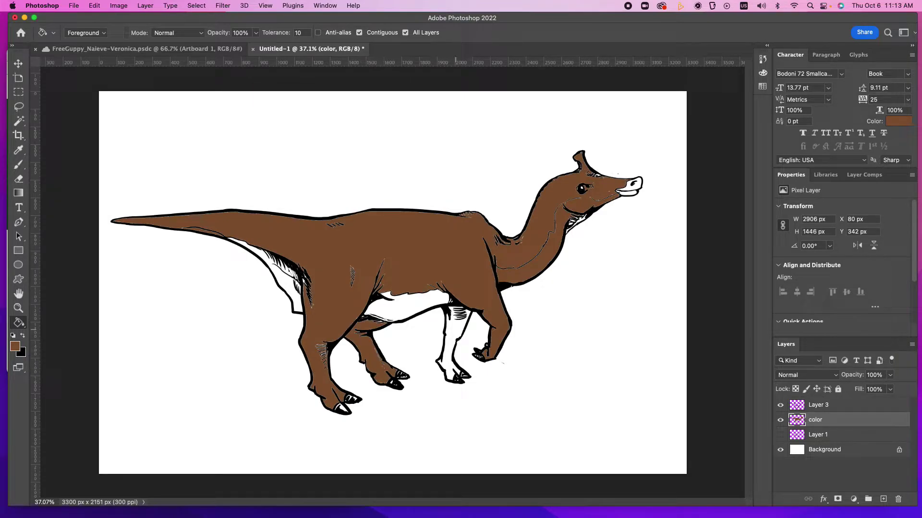
pyautogui.click(450, 332)
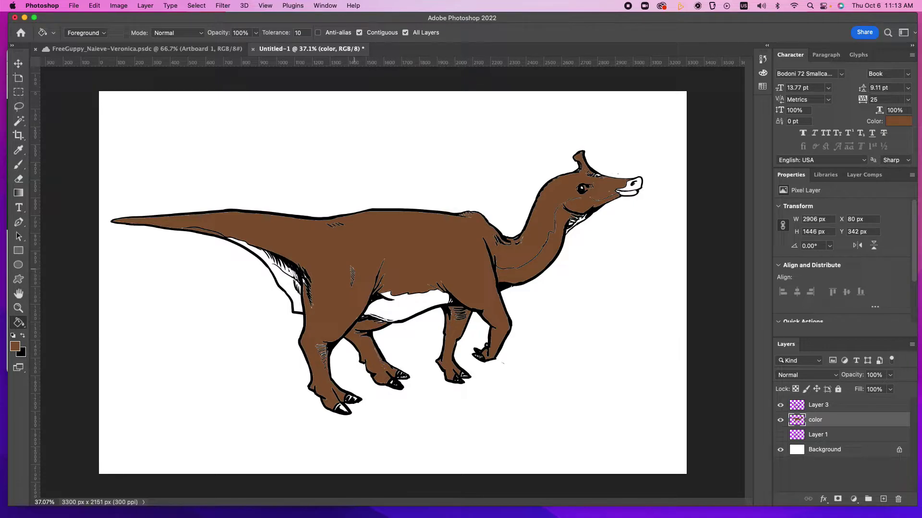
# Step: Examine the line edges around the belly and flank hatching up close, with the color layer shown and hidden
pyautogui.scroll(5, 355, 269)
pyautogui.scroll(10, 354, 273)
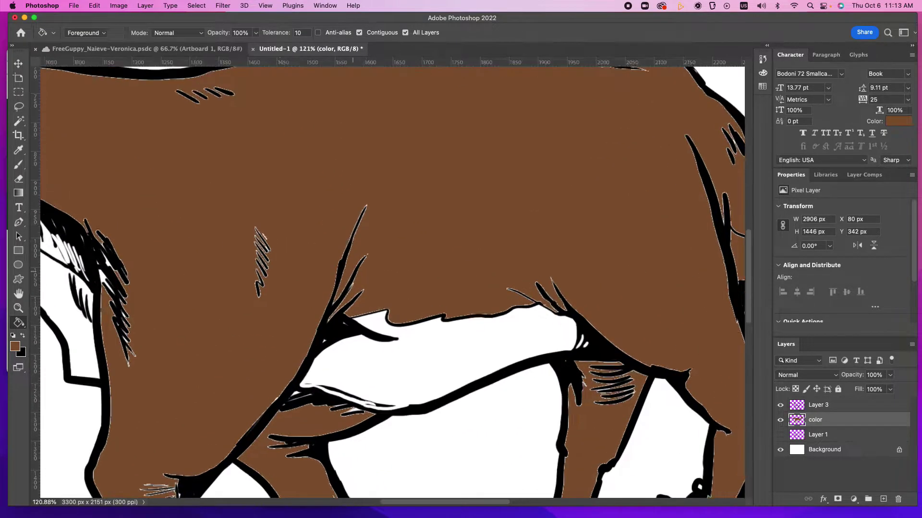
pyautogui.scroll(5, 398, 288)
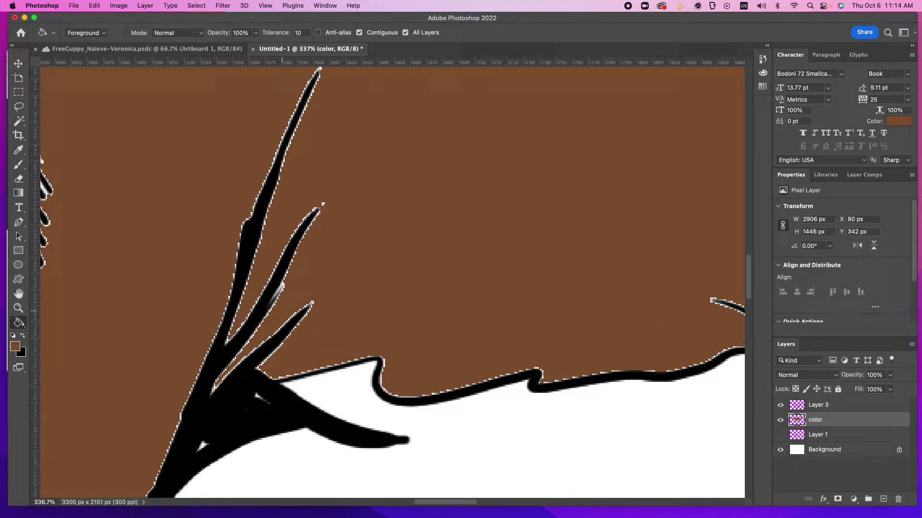
pyautogui.scroll(-5, 387, 331)
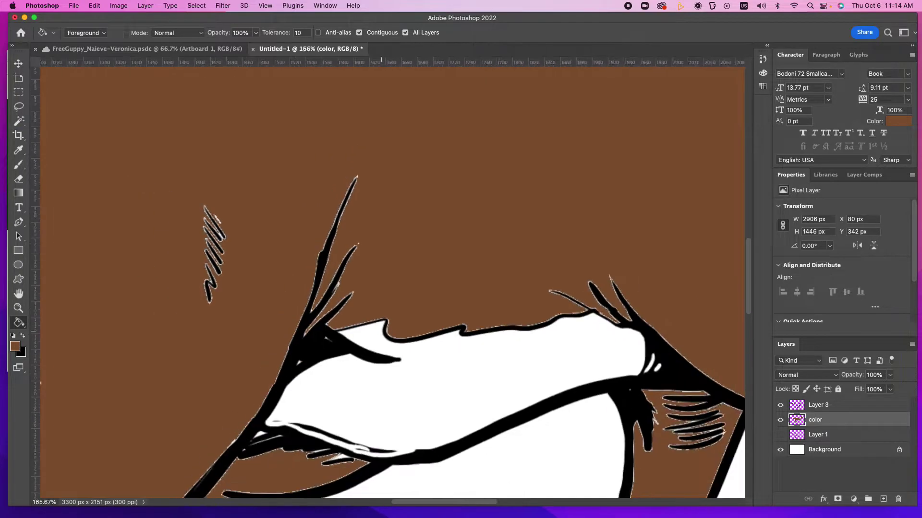
pyautogui.click(780, 420)
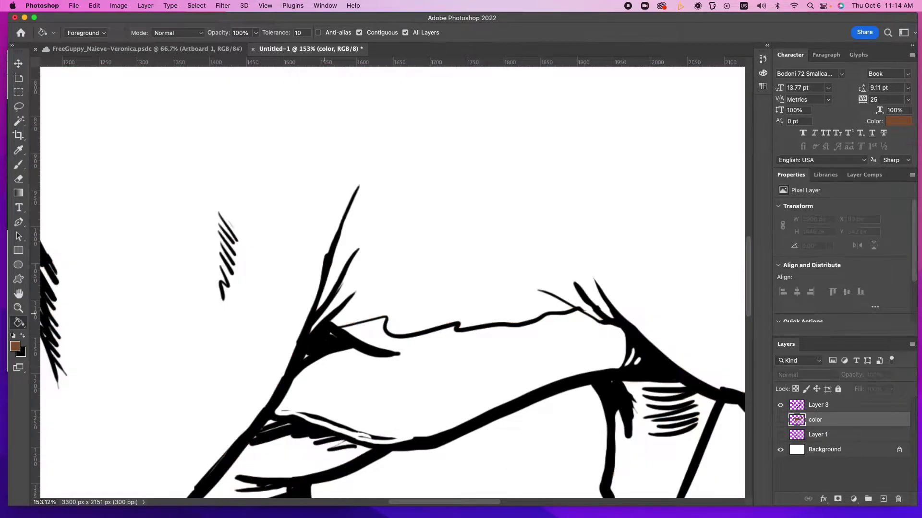
pyautogui.scroll(3, 388, 286)
pyautogui.scroll(5, 392, 286)
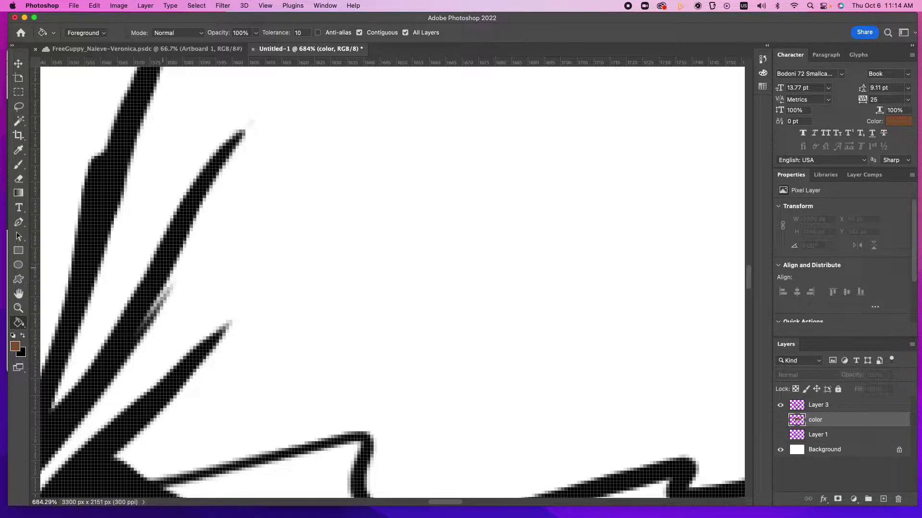
pyautogui.press('super+equal')
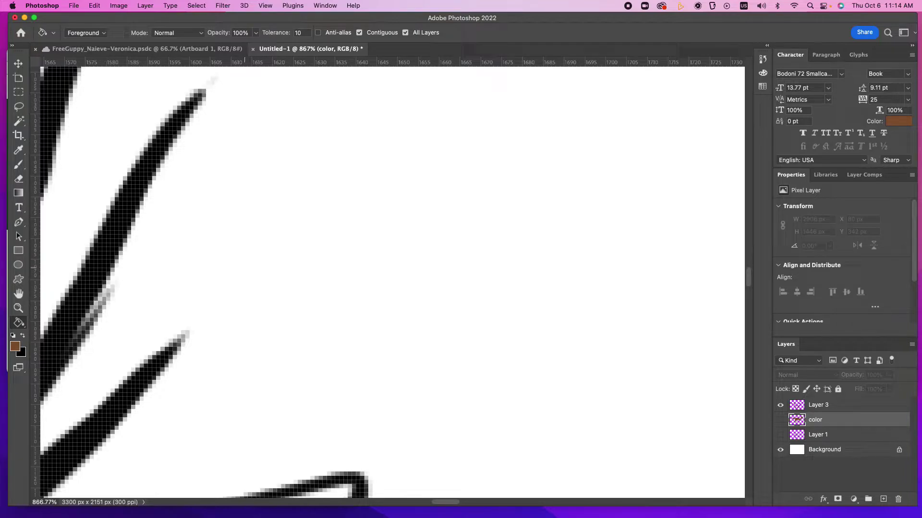
pyautogui.press('super+minus')
pyautogui.press('super+minus')
pyautogui.press('super+minus')
pyautogui.press('super+minus')
pyautogui.press('super+minus')
pyautogui.press('super+minus')
pyautogui.press('super+minus')
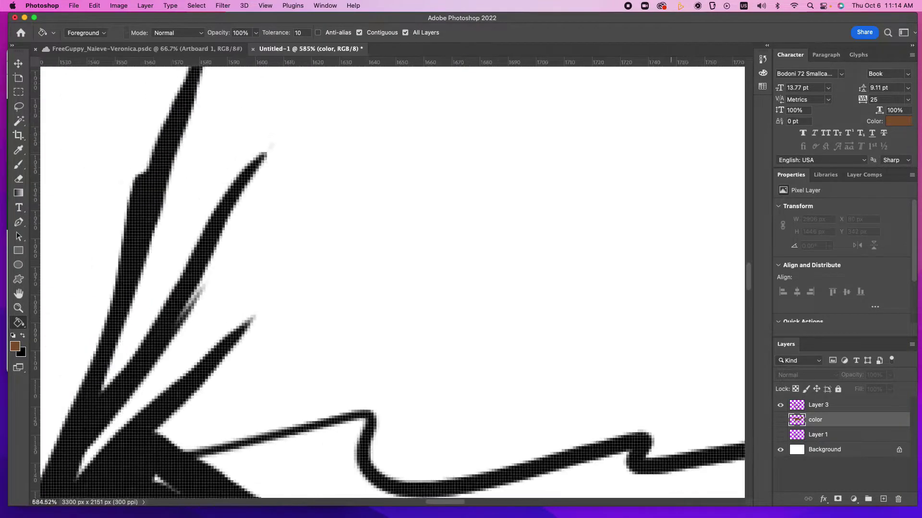
pyautogui.press('super+minus')
pyautogui.press('super+minus')
pyautogui.press('super+minus')
pyautogui.press('super+minus')
pyautogui.press('super+minus')
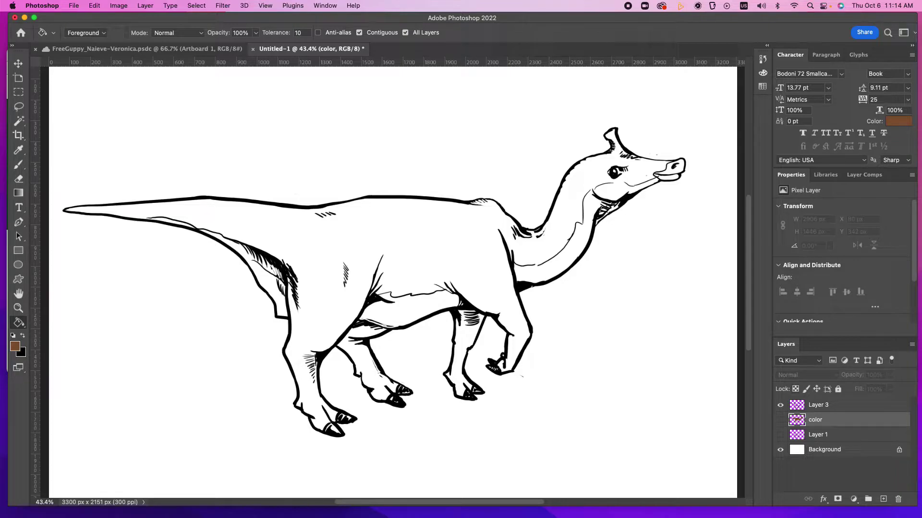
pyautogui.click(780, 420)
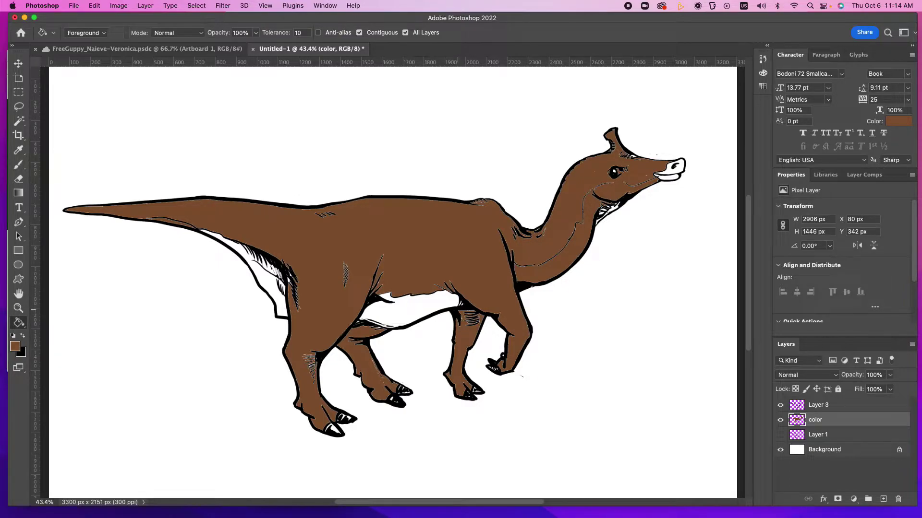
pyautogui.click(780, 420)
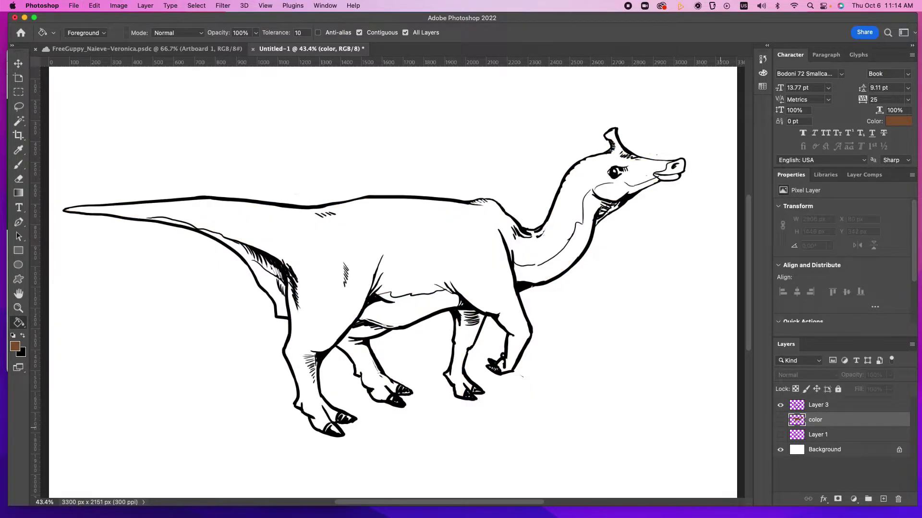
# Step: Undo hiding the color layer and the brown fills of the body and both far legs
pyautogui.press('super+z')
pyautogui.press('super+z')
pyautogui.press('super+z')
pyautogui.press('super+z')
# Step: Raise the fill tolerance to 104 and fill the dinosaur's body brown on the color layer
pyautogui.moveTo(276, 33); pyautogui.dragTo(293, 32)
pyautogui.write('0')
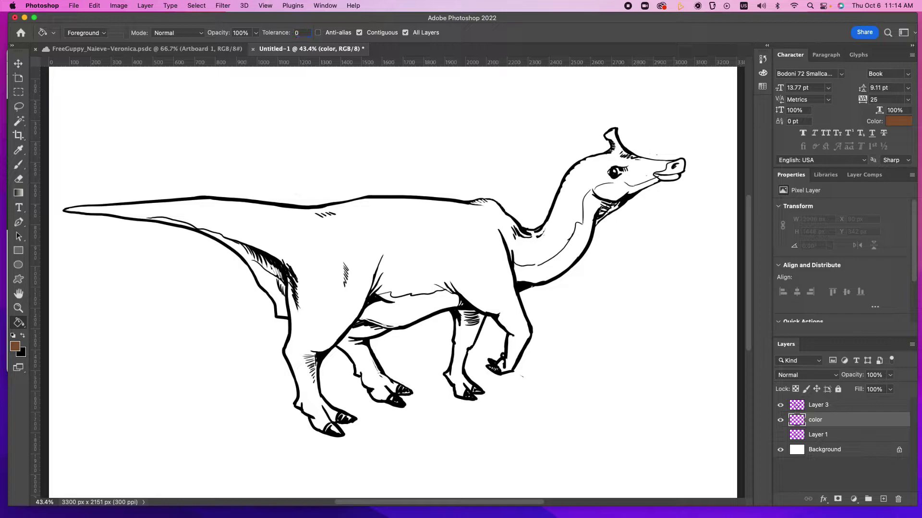
pyautogui.moveTo(276, 32); pyautogui.dragTo(326, 33)
pyautogui.click(415, 239)
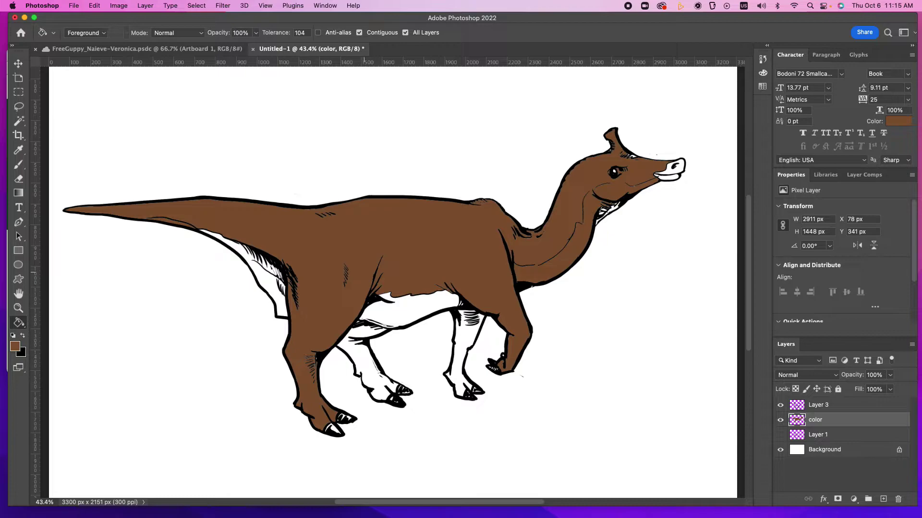
# Step: Inspect the fill's edges around the flank hatching up close, and undo the body fill
pyautogui.scroll(10, 377, 278)
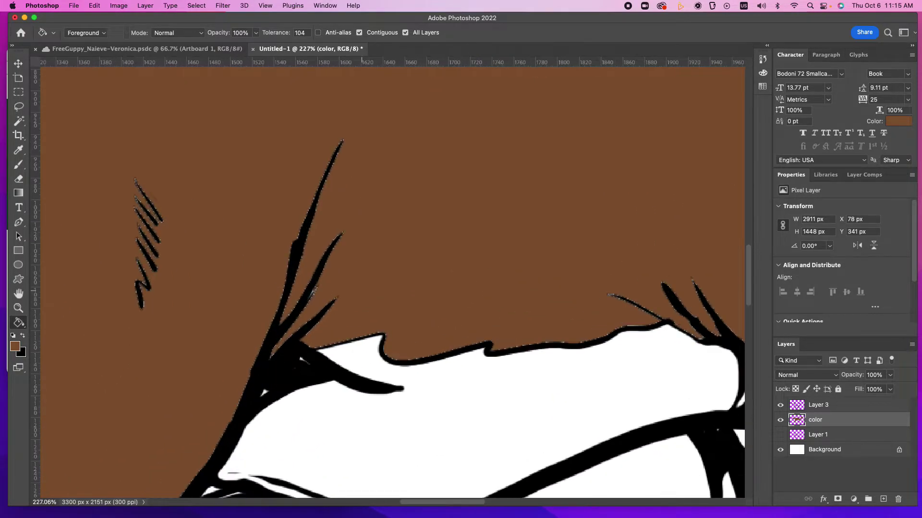
pyautogui.scroll(5, 399, 281)
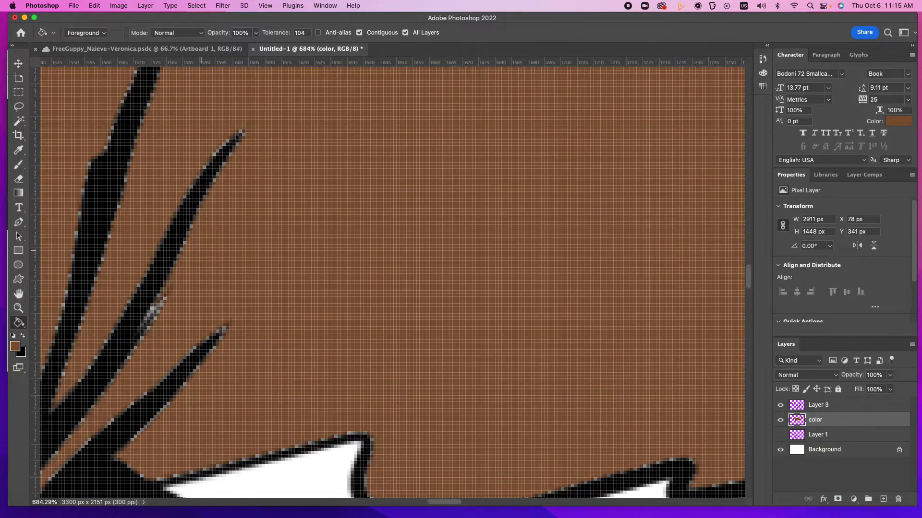
pyautogui.scroll(-10, 398, 282)
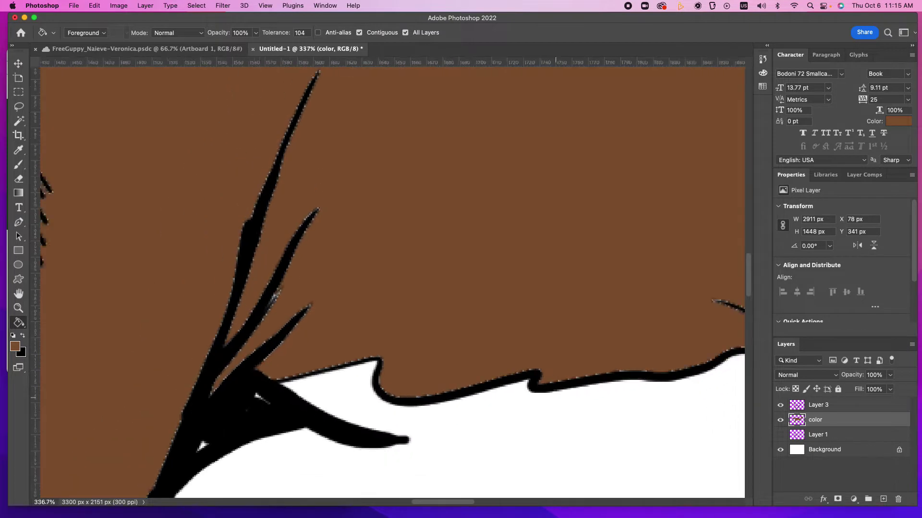
pyautogui.scroll(-5, 391, 281)
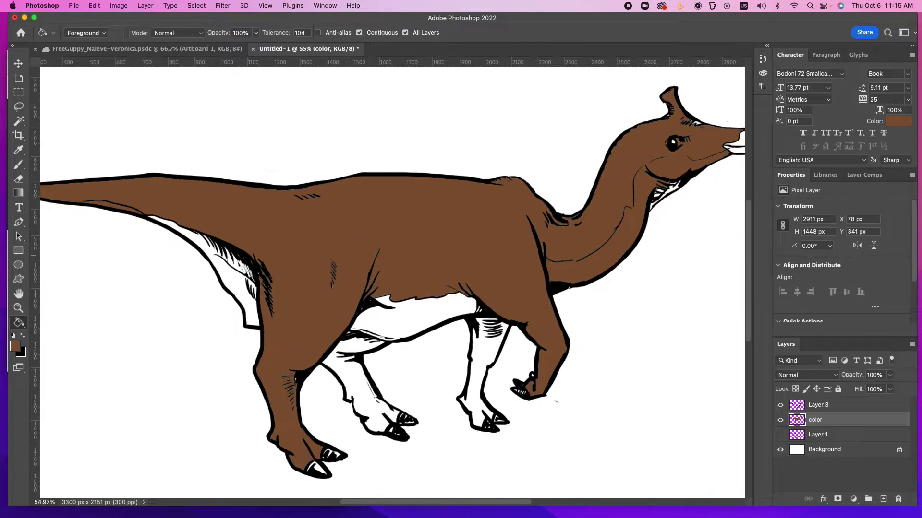
pyautogui.press('super+z')
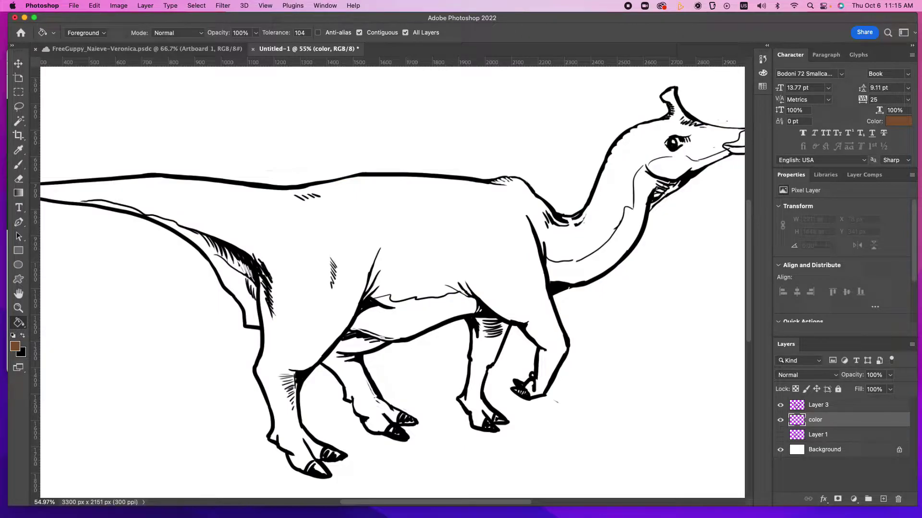
# Step: Set the fill tolerance to 214, fill the dinosaur's body brown, and apply the fill once more inside the brown area
pyautogui.moveTo(276, 32); pyautogui.dragTo(328, 33)
pyautogui.click(438, 231)
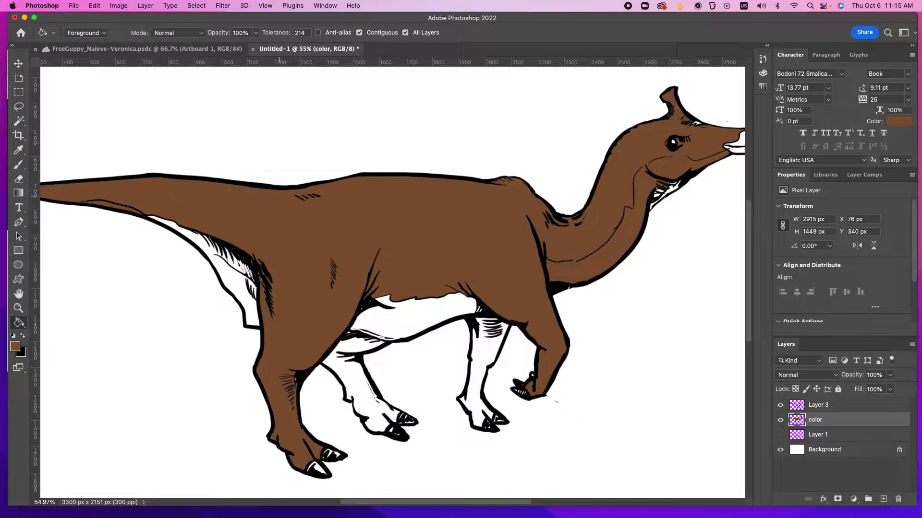
pyautogui.scroll(9, 392, 282)
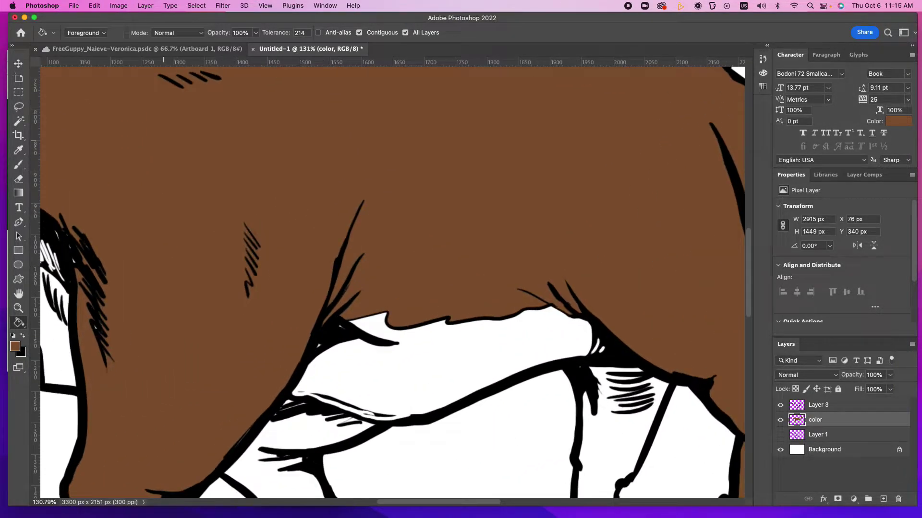
pyautogui.click(277, 248)
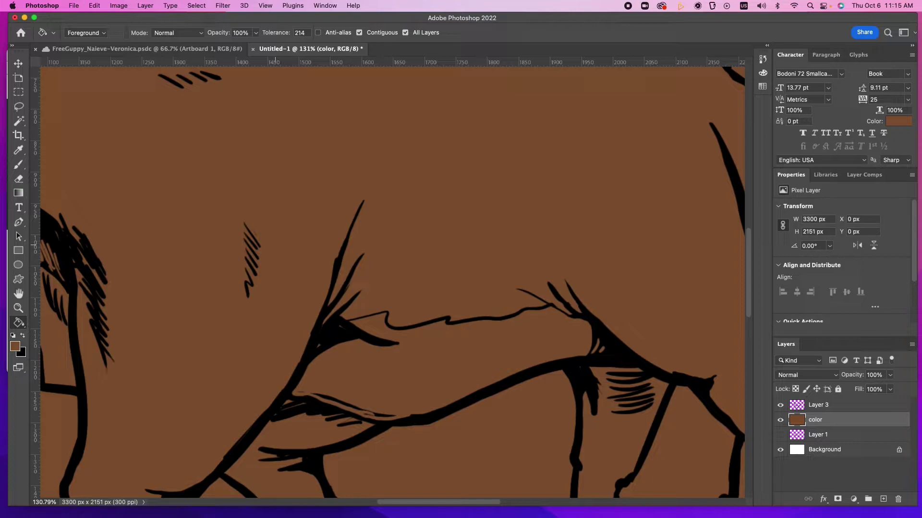
# Step: Undo the repeated fill and examine the fill's edge pixels along the dinosaur's back outline and hatching up close
pyautogui.press('super+z')
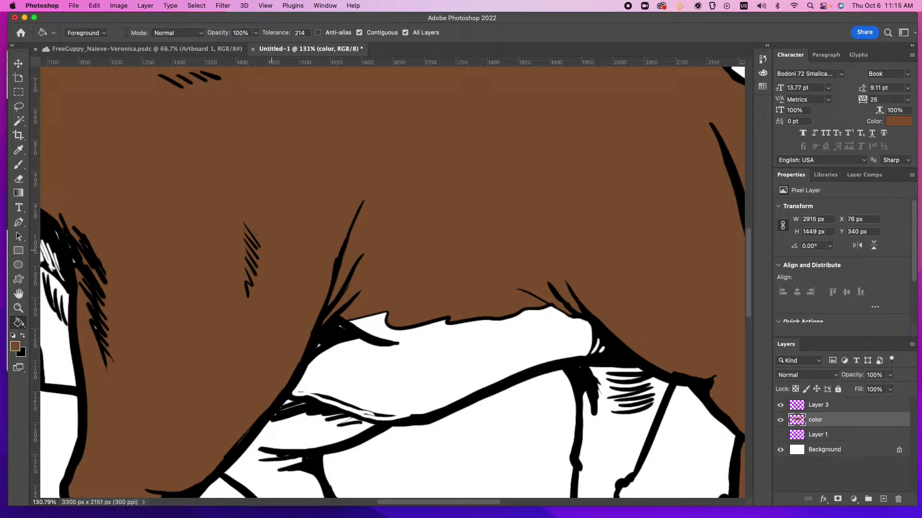
pyautogui.press('space')
pyautogui.moveTo(292, 260); pyautogui.dragTo(434, 448)
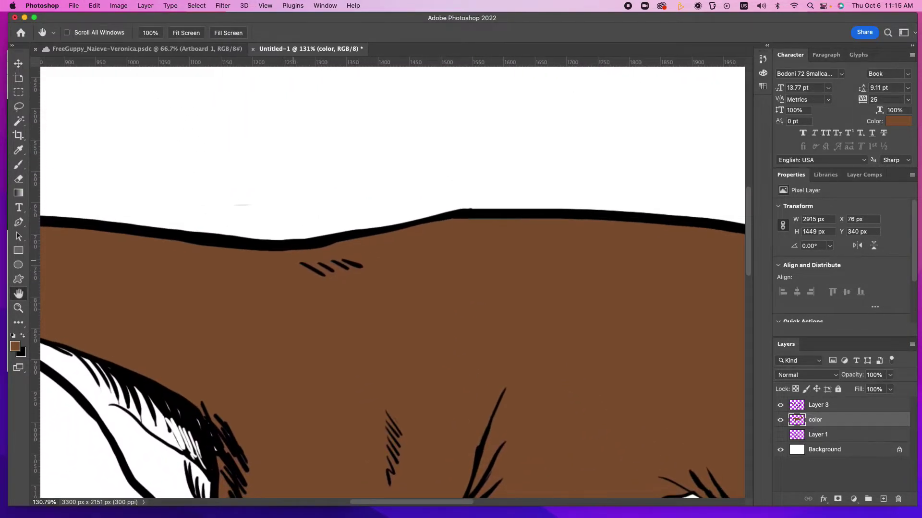
pyautogui.scroll(6, 348, 256)
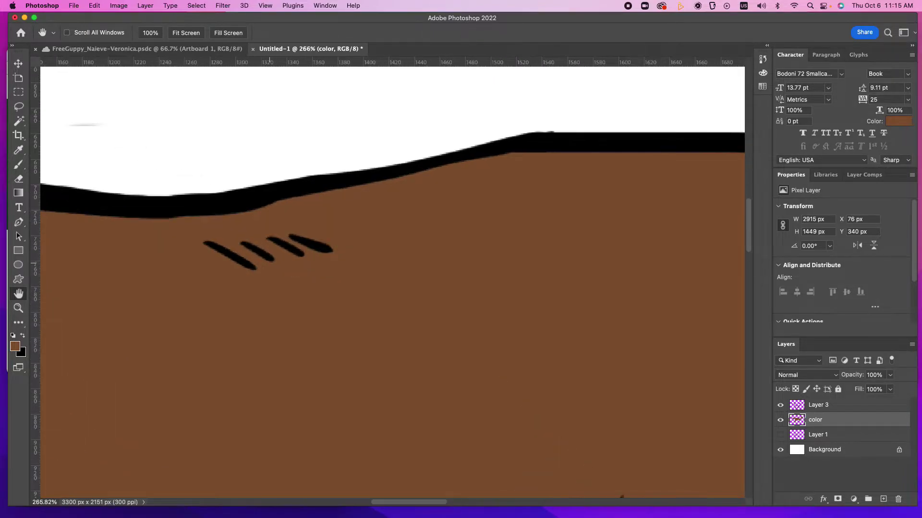
pyautogui.scroll(5, 349, 256)
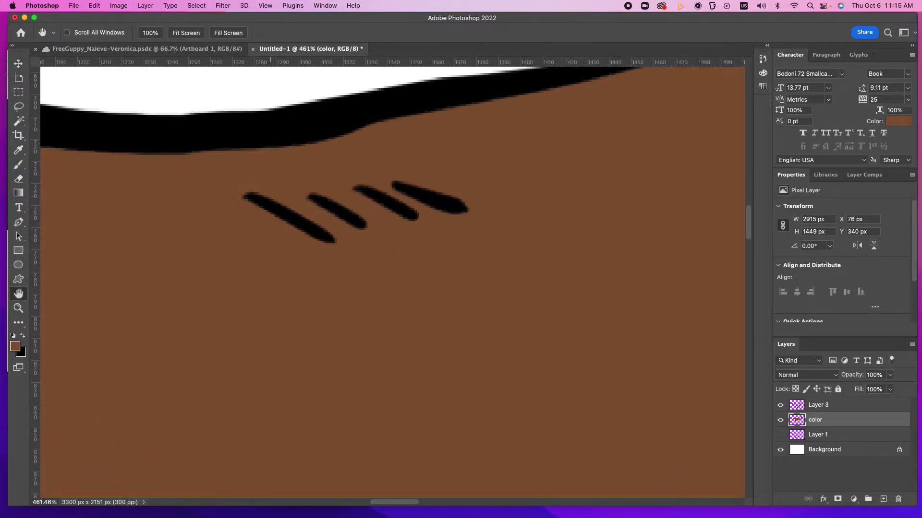
pyautogui.scroll(4, 348, 256)
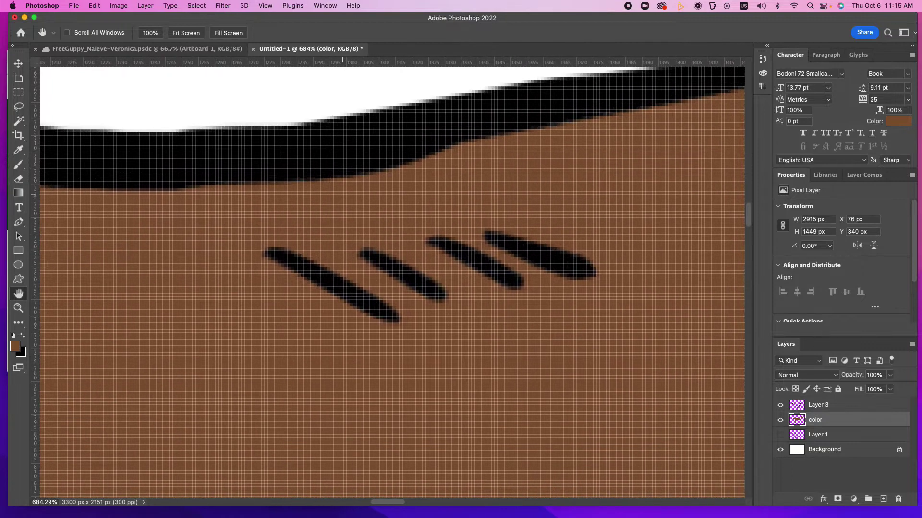
pyautogui.scroll(4, 348, 256)
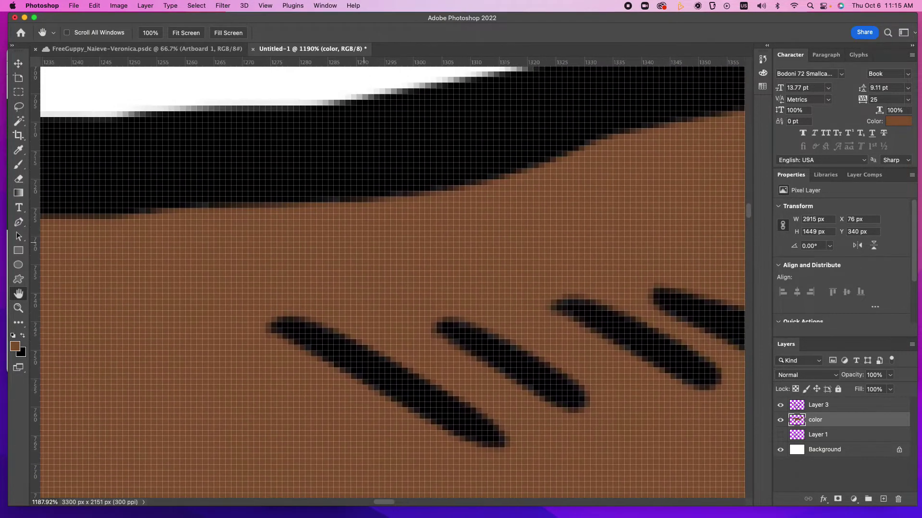
pyautogui.scroll(4, 348, 256)
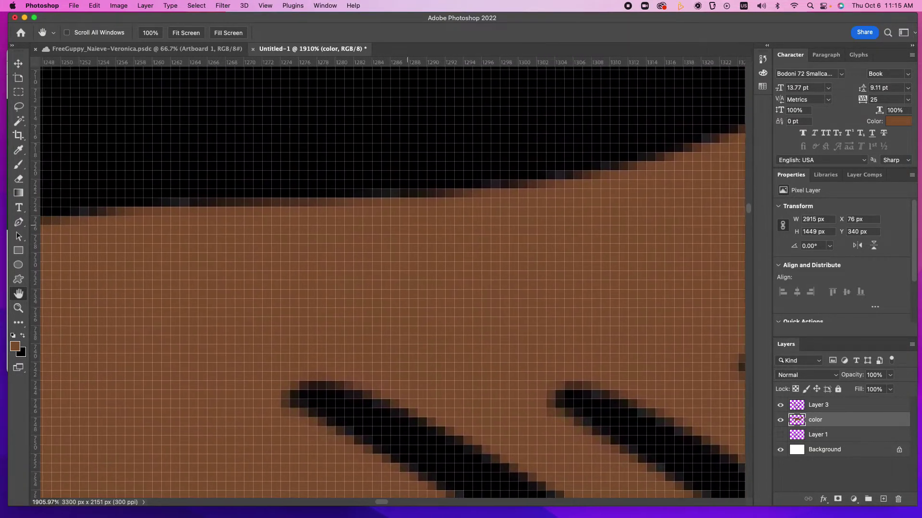
pyautogui.scroll(2, 417, 224)
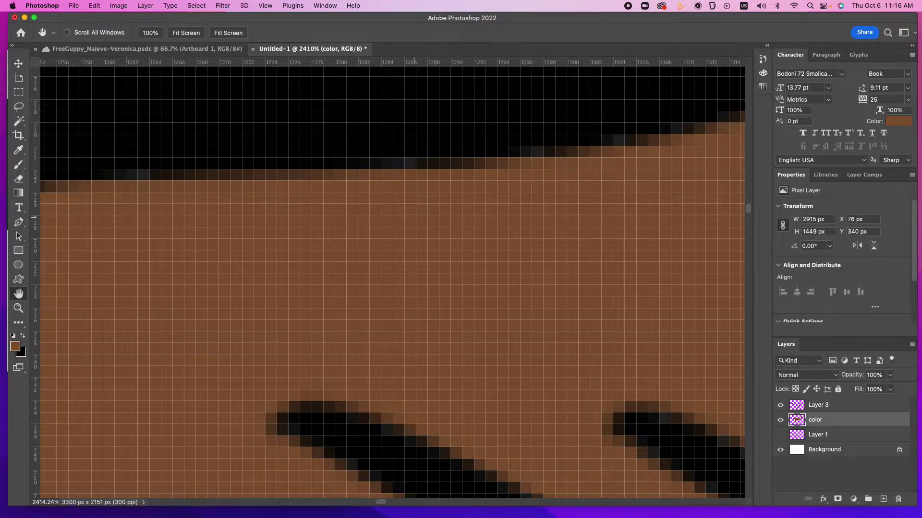
# Step: Reduce the Brush to 8 px and compare its size with the fill's edge pixels along the back outline
pyautogui.press('b')
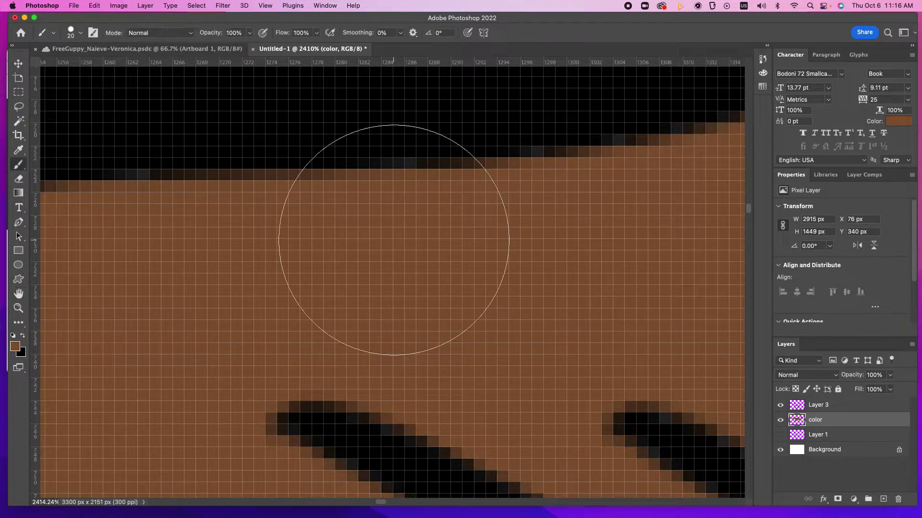
pyautogui.press('[')
pyautogui.press('[')
pyautogui.press('[')
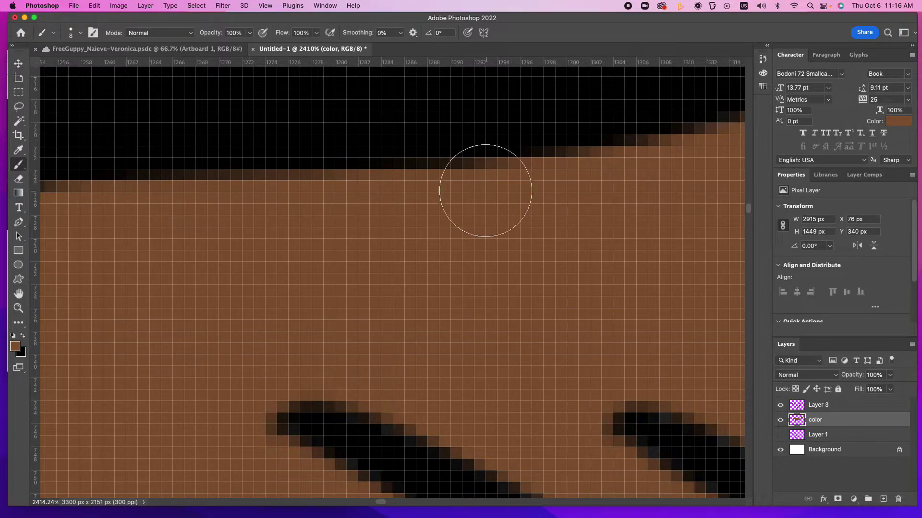
pyautogui.scroll(-6, 377, 249)
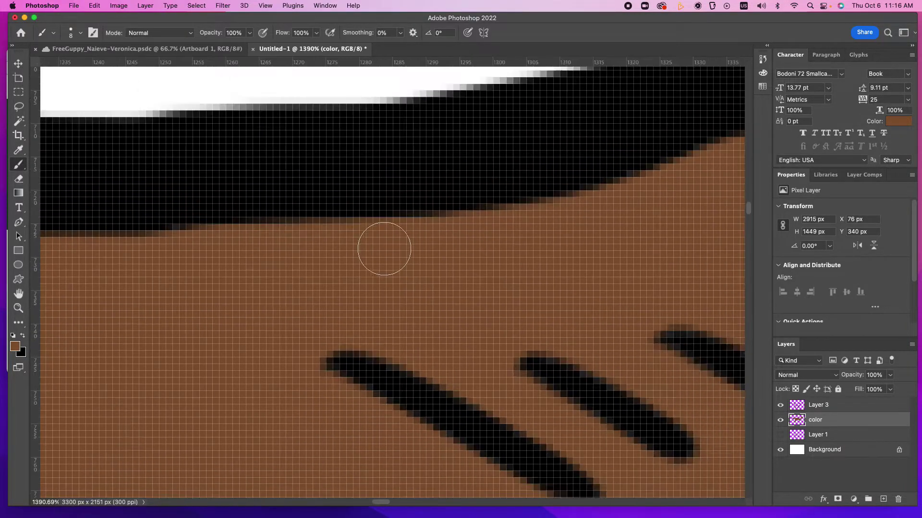
pyautogui.scroll(-8, 377, 256)
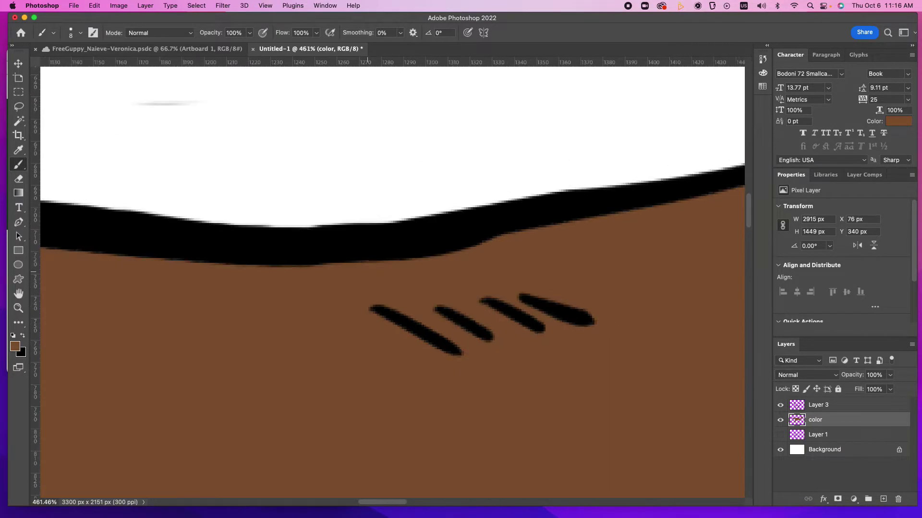
pyautogui.scroll(-3, 342, 243)
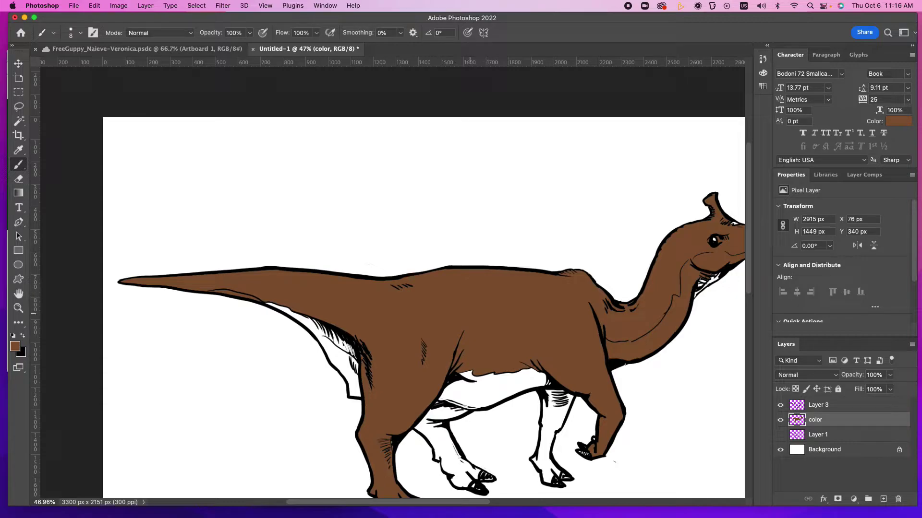
pyautogui.press('space')
pyautogui.moveTo(516, 348)
pyautogui.mouseDown()
pyautogui.moveTo(456, 241)
pyautogui.moveTo(422, 240)
pyautogui.mouseUp()
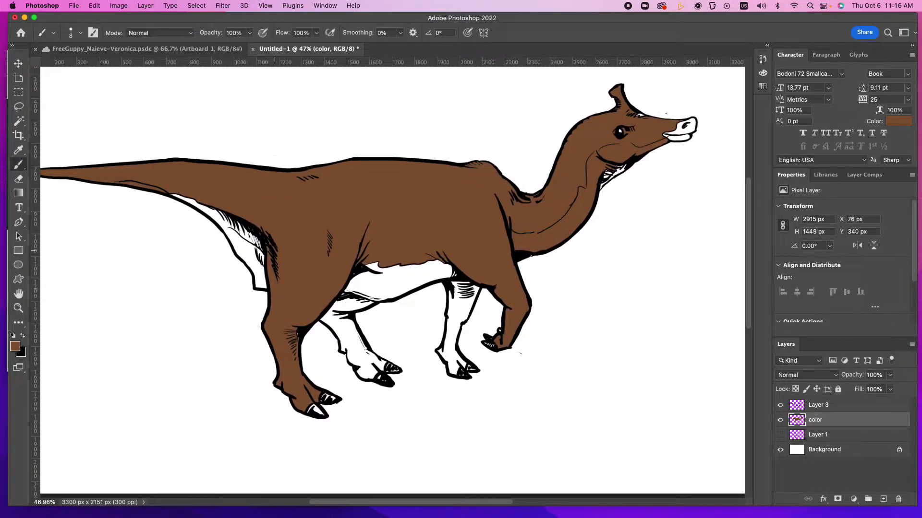
# Step: Enlarge the Brush to 20 px and clear the entire contents of the color layer
pyautogui.press(']')
pyautogui.press(']')
pyautogui.press(']')
pyautogui.press(']')
pyautogui.press('super+a')
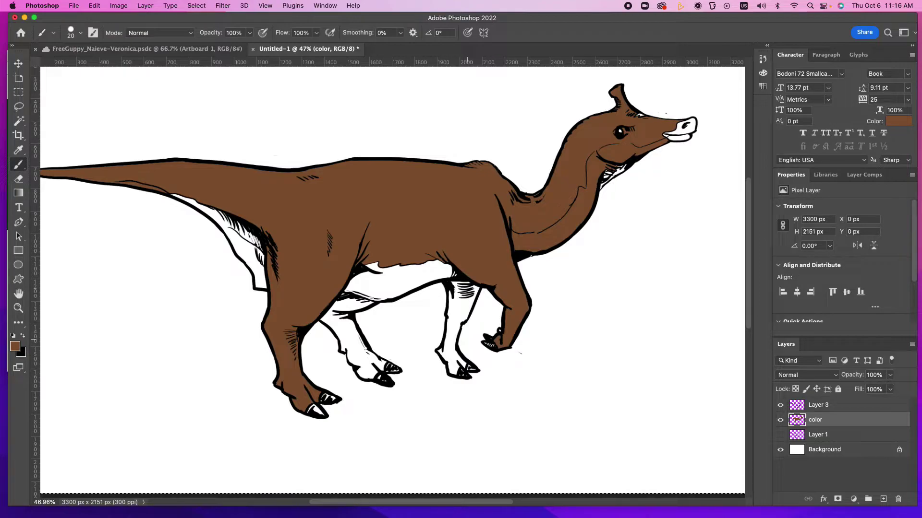
pyautogui.press('BackSpace')
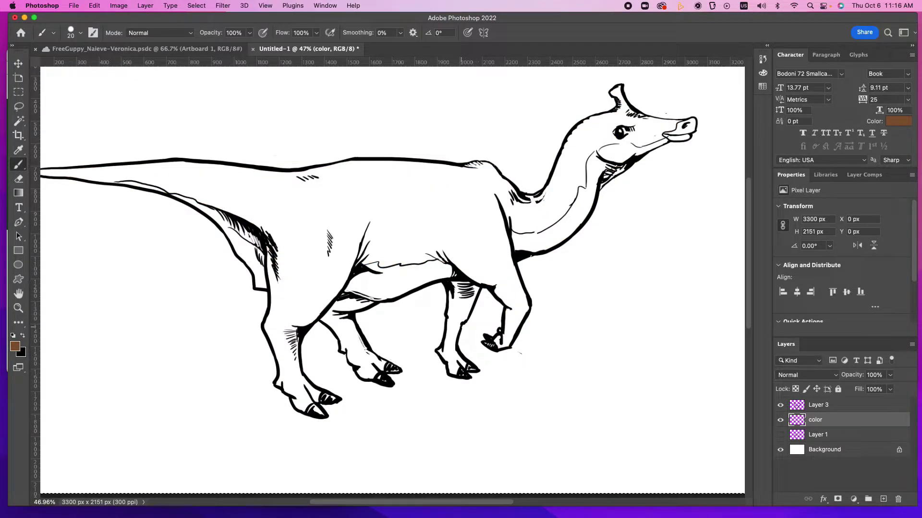
# Step: Try filling the dinosaur's body brown twice with the fill tolerance at 255, undoing each fill
pyautogui.press('g')
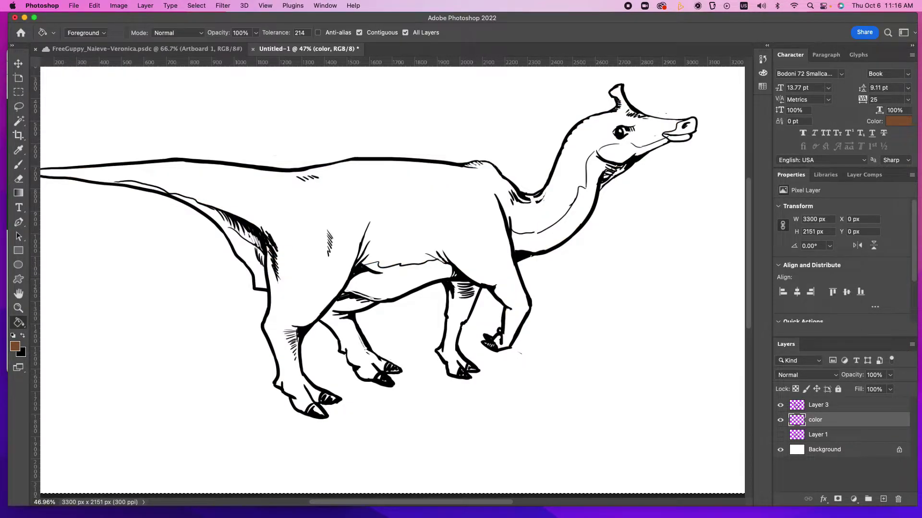
pyautogui.moveTo(278, 32)
pyautogui.mouseDown()
pyautogui.moveTo(213, 33)
pyautogui.moveTo(297, 32)
pyautogui.mouseUp()
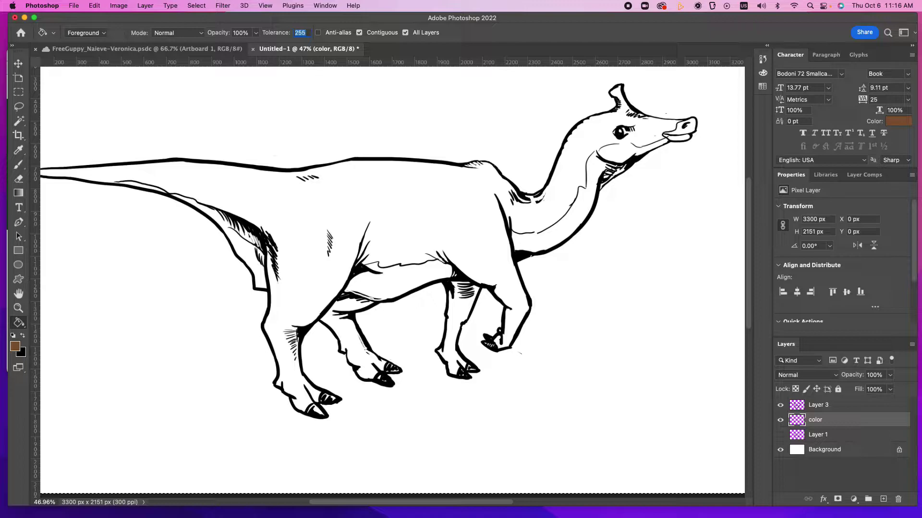
pyautogui.click(385, 199)
pyautogui.hotkey('alt', 'BackSpace')
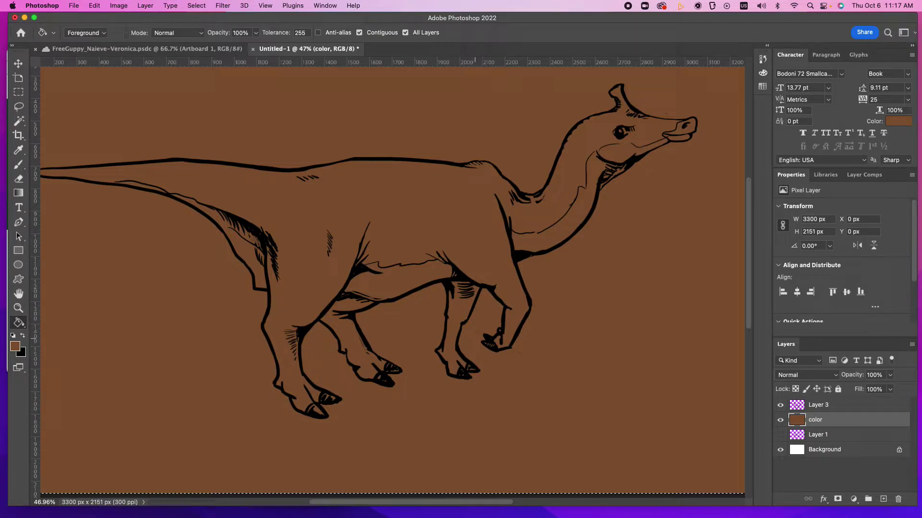
pyautogui.press('super+z')
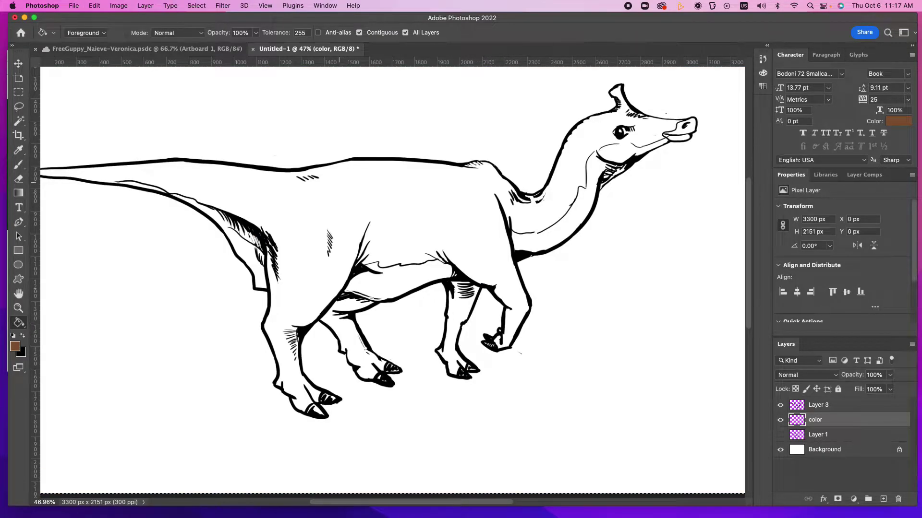
pyautogui.click(474, 222)
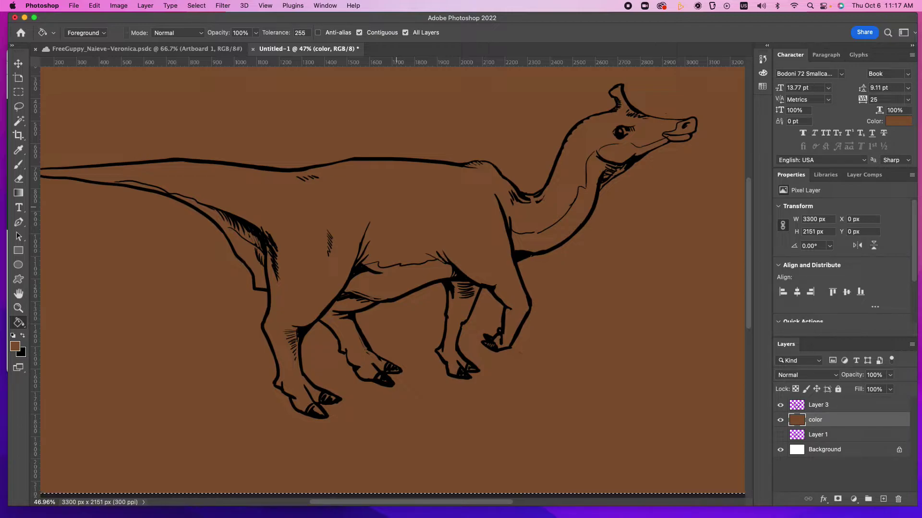
pyautogui.press('super+z')
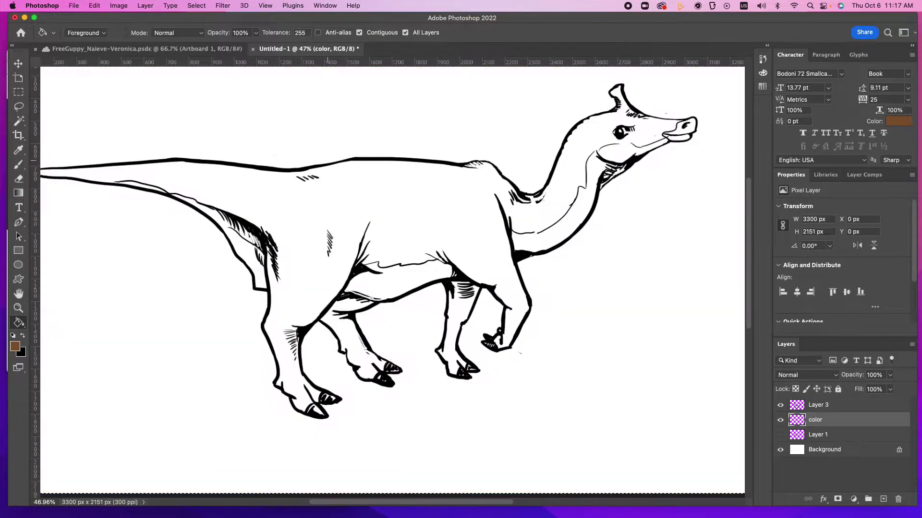
# Step: Set the fill tolerance to 254 and fill the dinosaur's body brown, toggling the fill off and on by undoing and redoing it
pyautogui.doubleClick(300, 33)
pyautogui.click(306, 33)
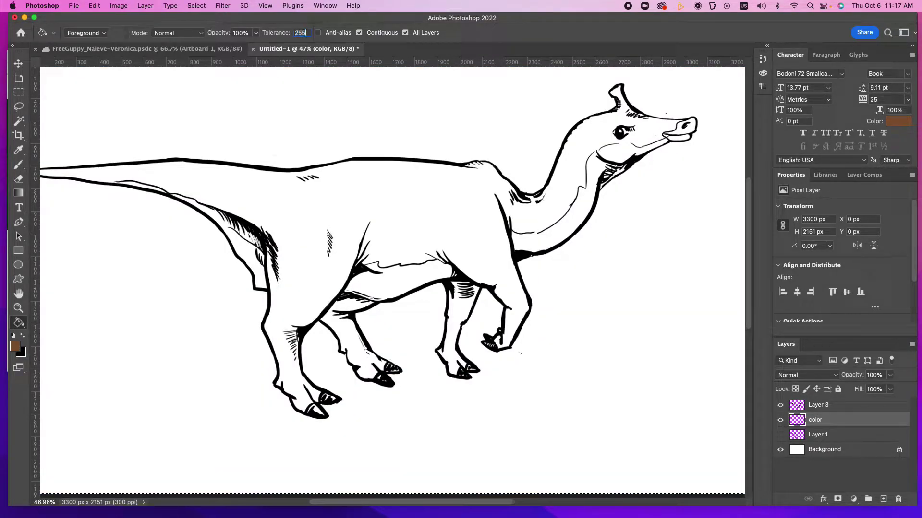
pyautogui.write('4')
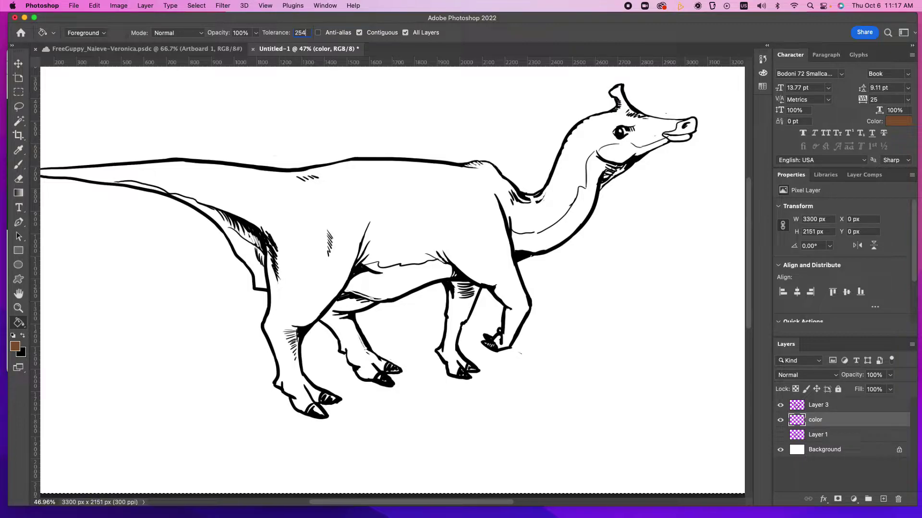
pyautogui.click(456, 231)
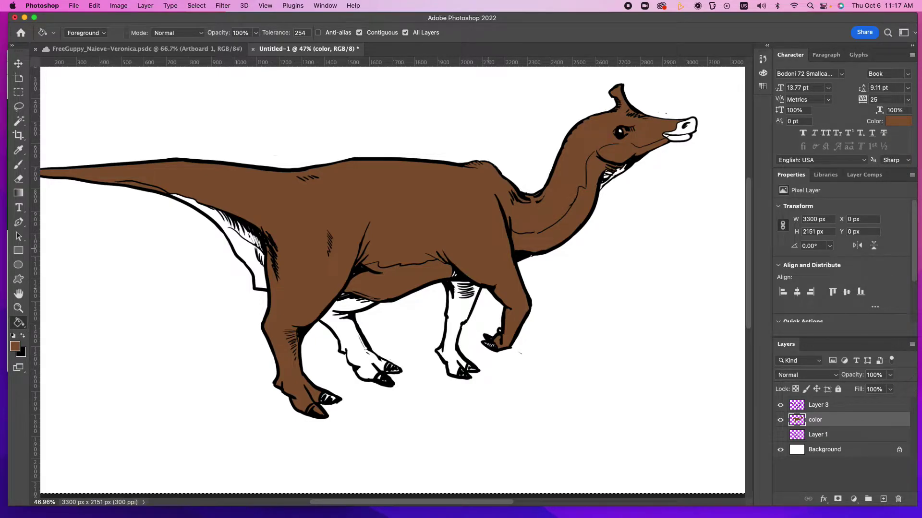
pyautogui.press('super+z')
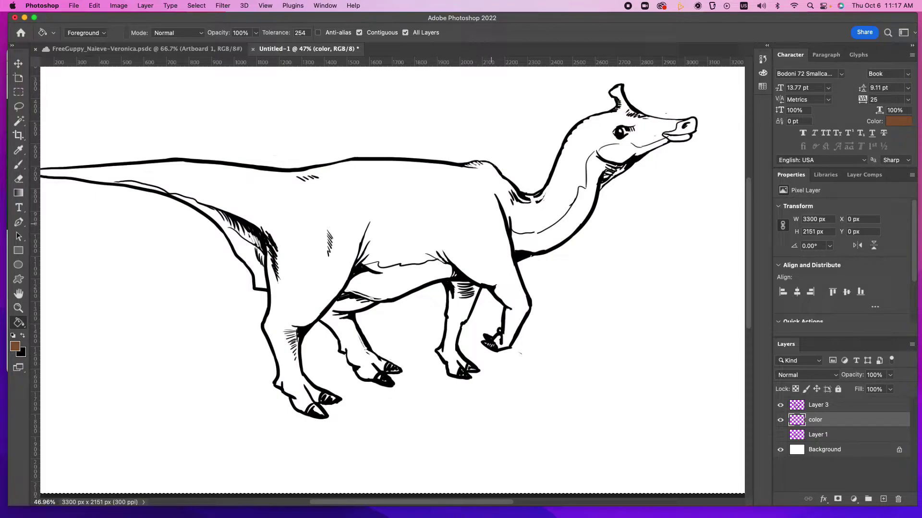
pyautogui.press('super+shift+z')
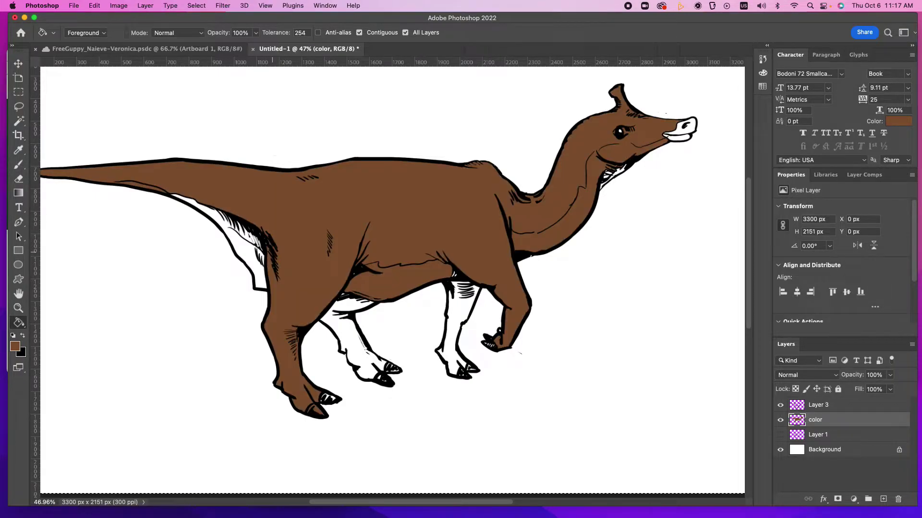
# Step: Inspect the brown fill's edges around the near hind leg and thigh hatching up close
pyautogui.scroll(3, 399, 282)
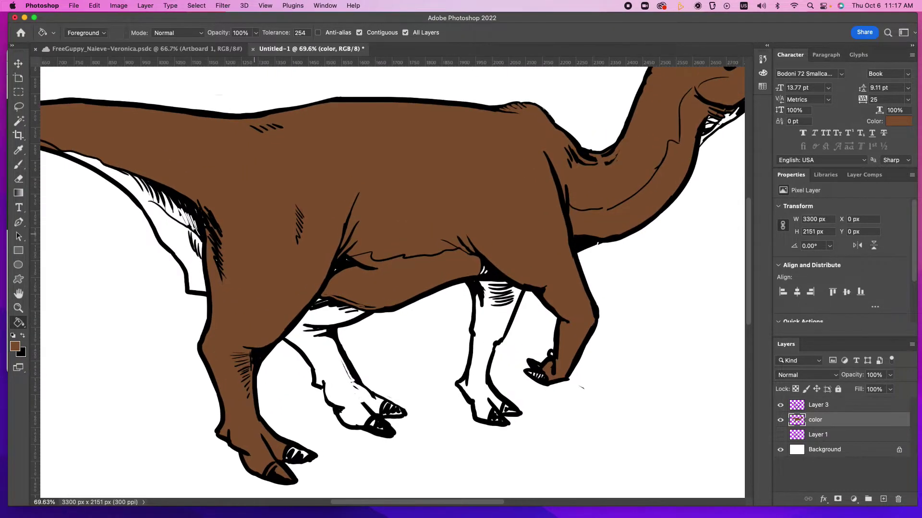
pyautogui.press('h')
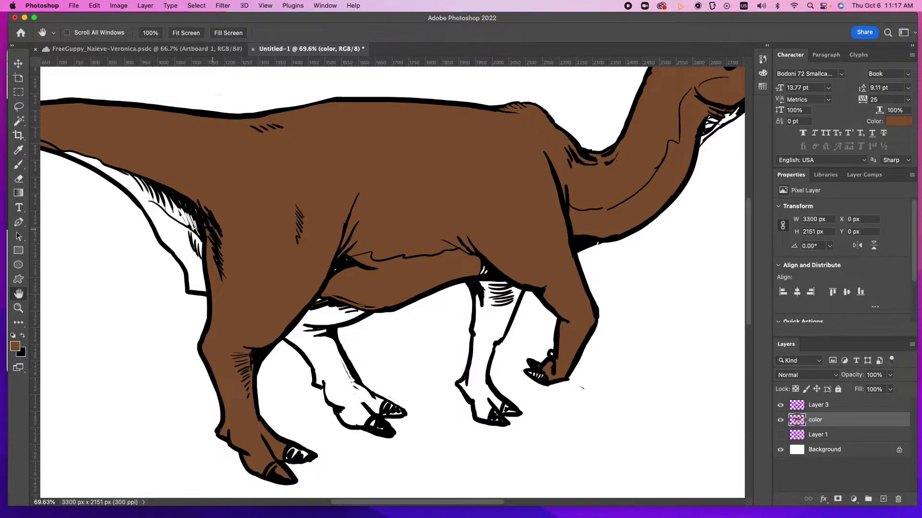
pyautogui.scroll(3, 394, 283)
pyautogui.moveTo(153, 201)
pyautogui.mouseDown()
pyautogui.moveTo(331, 230)
pyautogui.moveTo(351, 216)
pyautogui.moveTo(418, 291)
pyautogui.moveTo(413, 283)
pyautogui.mouseUp()
pyautogui.scroll(5, 393, 283)
pyautogui.press('v')
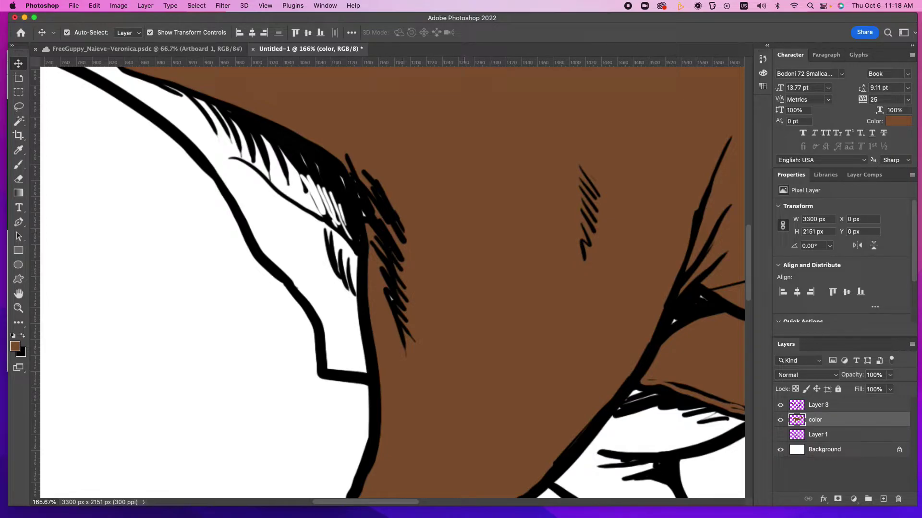
pyautogui.scroll(-10, 392, 283)
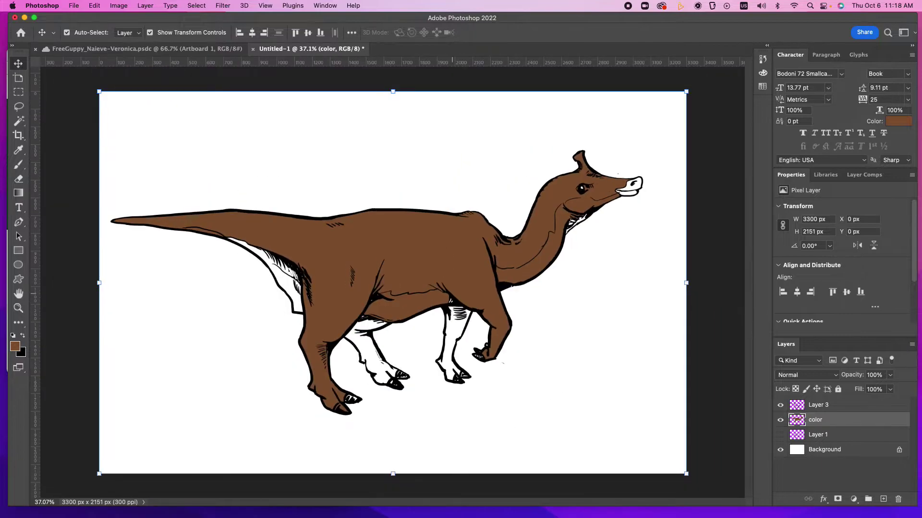
# Step: Fill both far legs and the white throat area brown on the color layer, with the whole canvas selected
pyautogui.press('super+a')
pyautogui.press('b')
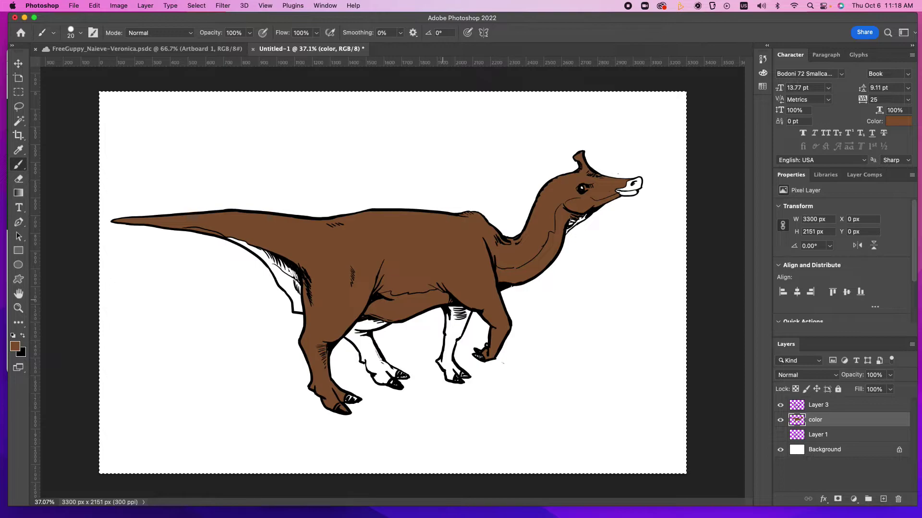
pyautogui.press('g')
pyautogui.click(452, 336)
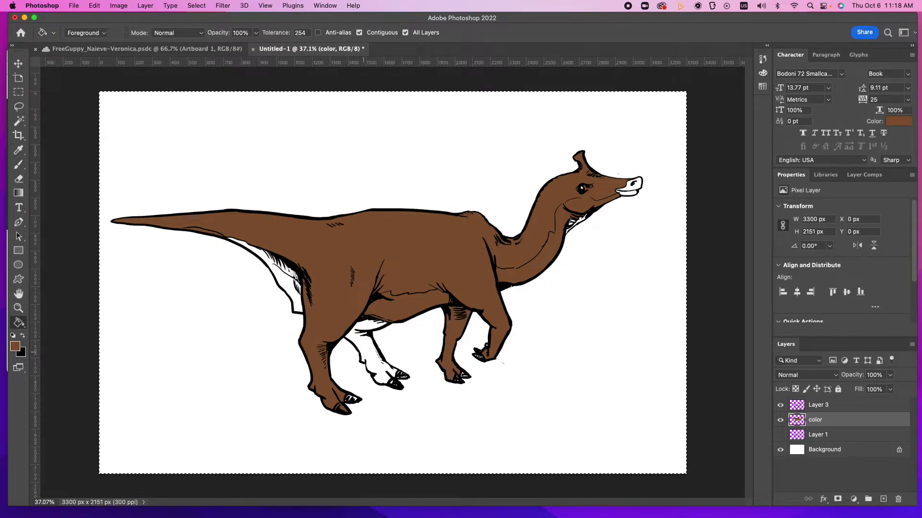
pyautogui.click(364, 345)
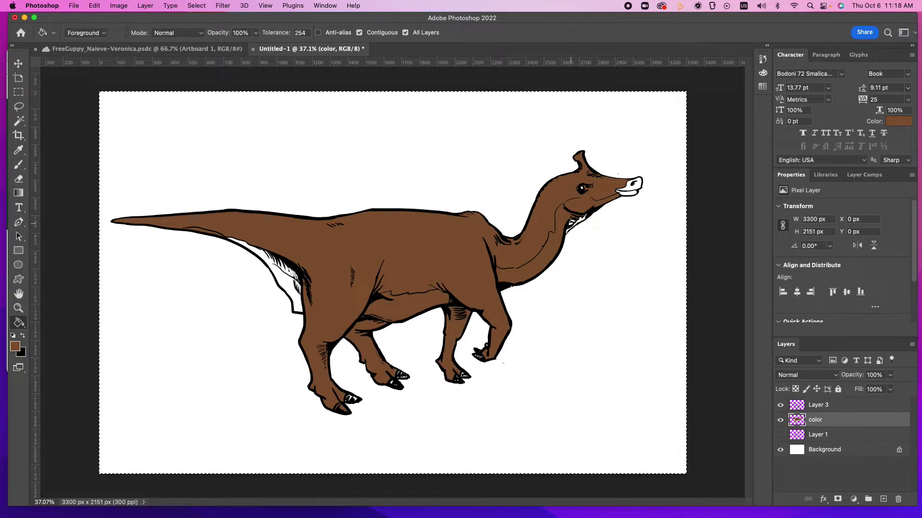
pyautogui.click(579, 220)
pyautogui.press('b')
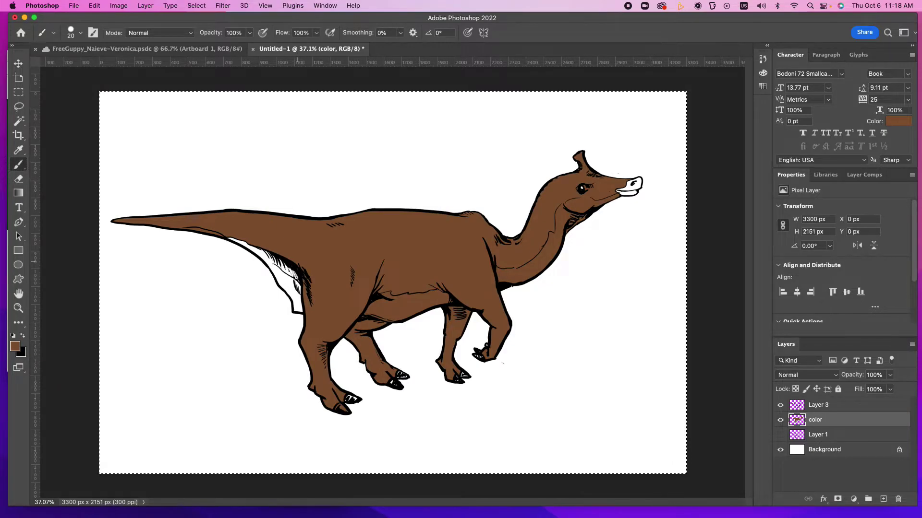
# Step: Fill the white far hind leg area behind the thigh brown on the color layer, and clear the selection
pyautogui.press('g')
pyautogui.click(293, 288)
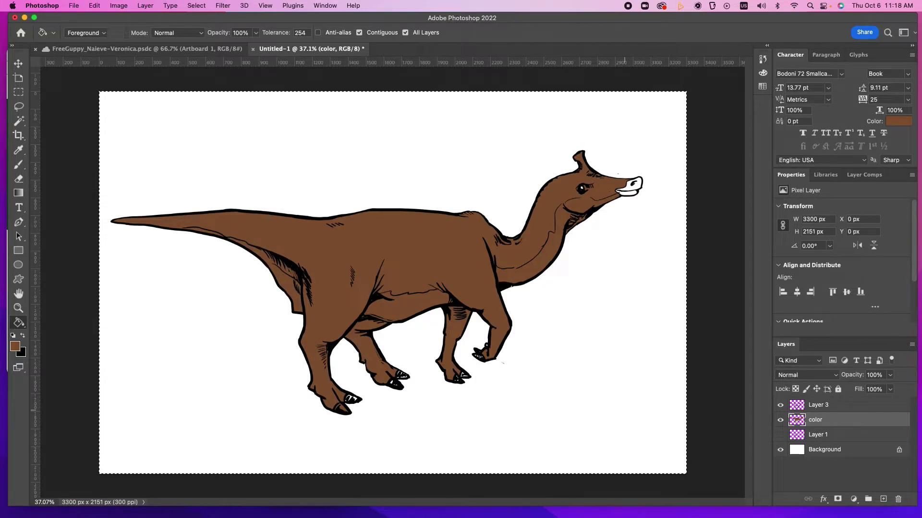
pyautogui.press('super+d')
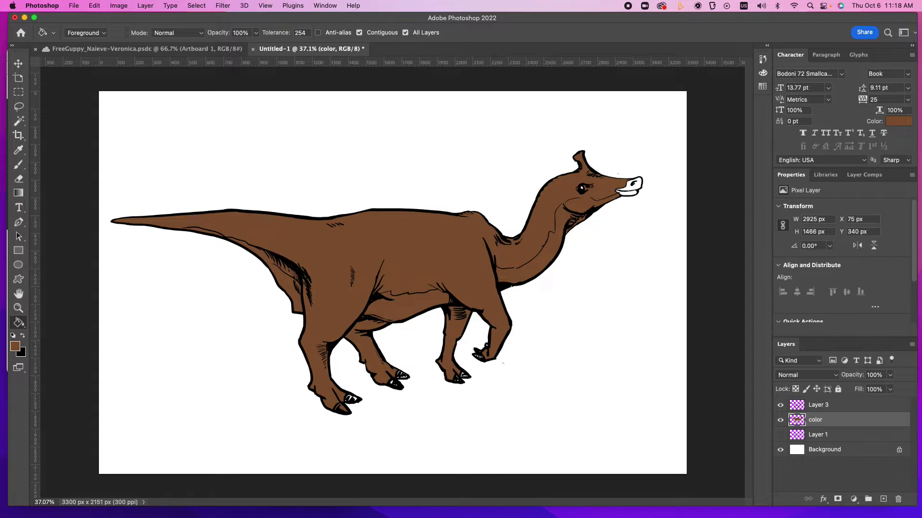
# Step: Examine the brown fill's gaps and coverage by hiding and showing the Layer 3 line art and the color layer
pyautogui.click(780, 405)
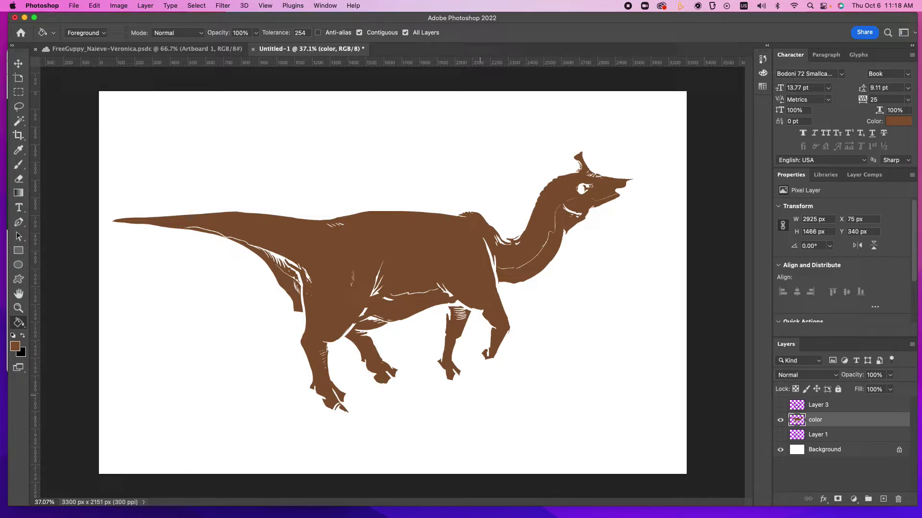
pyautogui.click(780, 405)
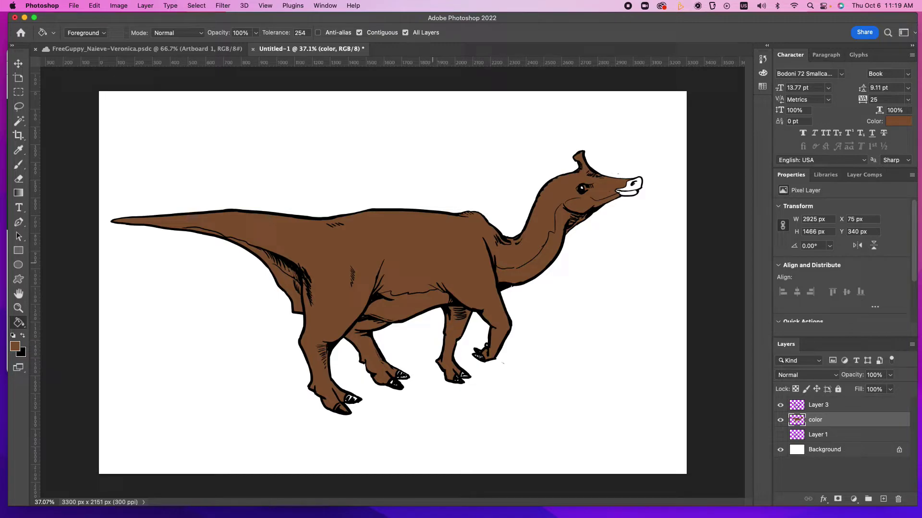
pyautogui.click(780, 405)
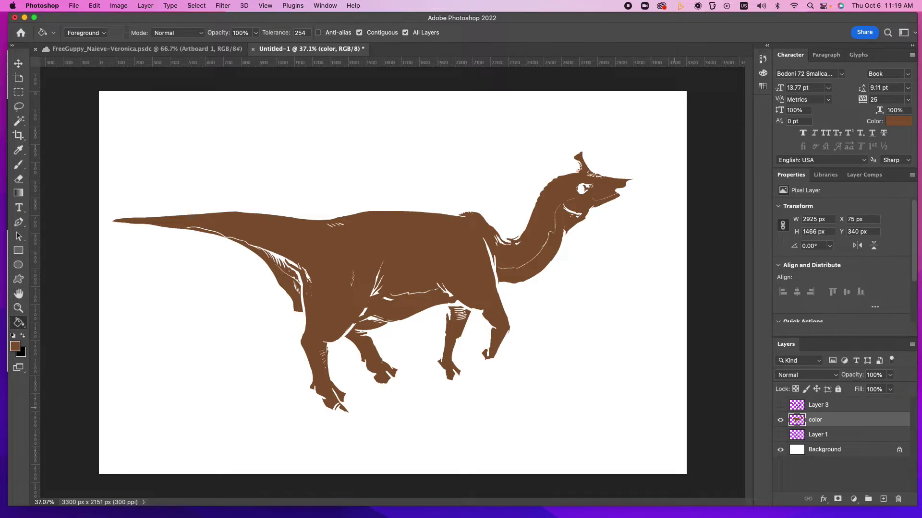
pyautogui.click(780, 420)
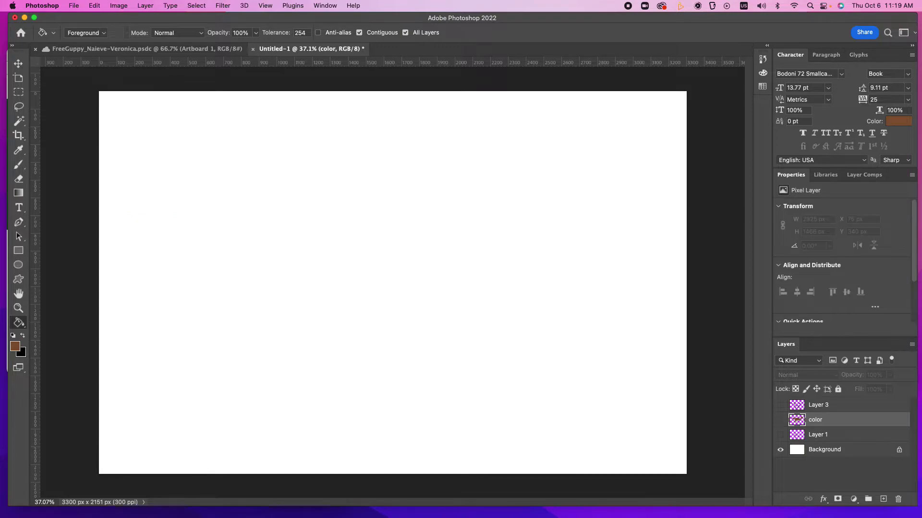
pyautogui.click(780, 420)
pyautogui.click(780, 404)
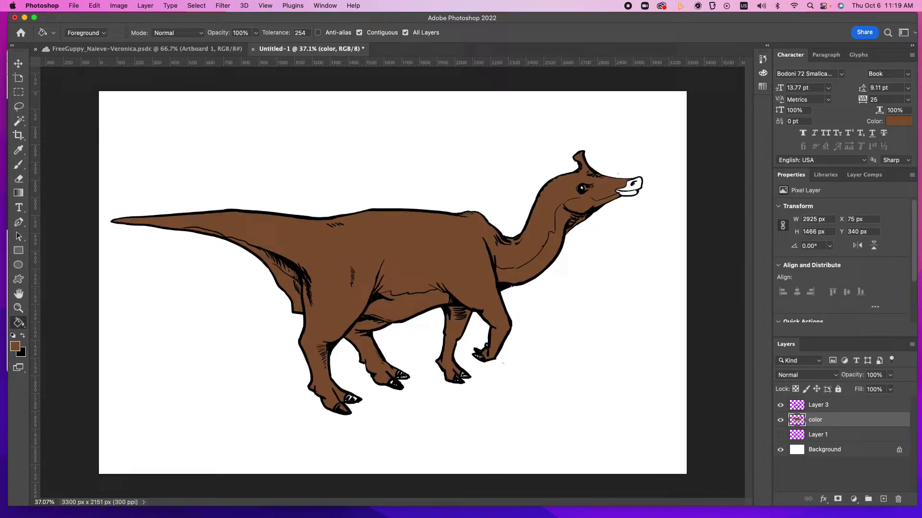
# Step: Delete all fills from the color layer and select the empty area around the dinosaur with the Magic Wand
pyautogui.press('super+a')
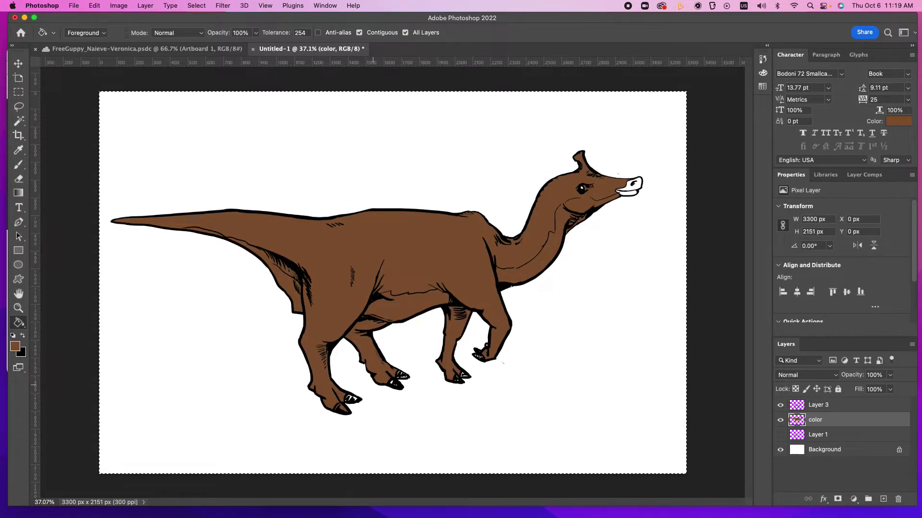
pyautogui.press('BackSpace')
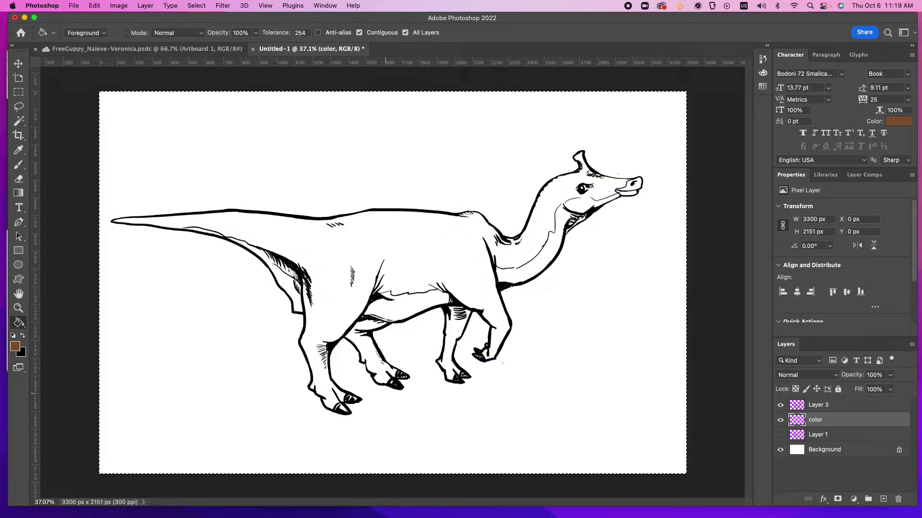
pyautogui.press('w')
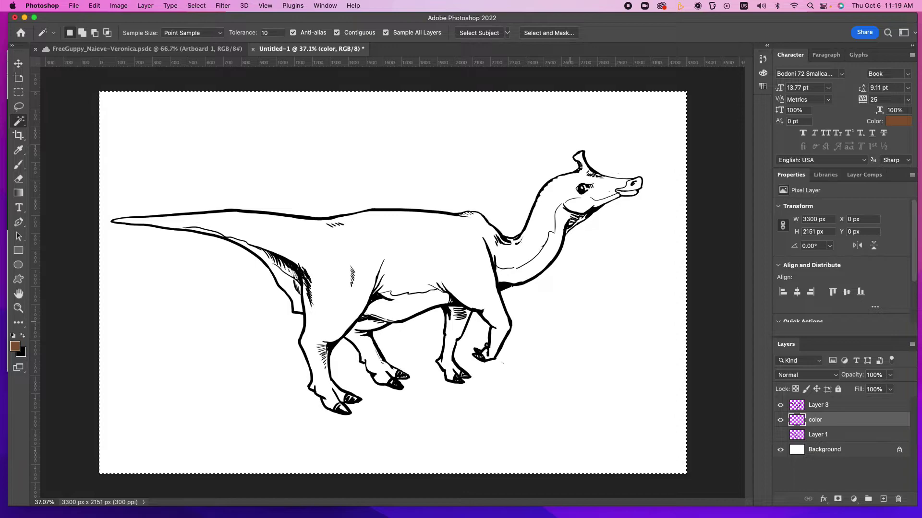
pyautogui.press('super+d')
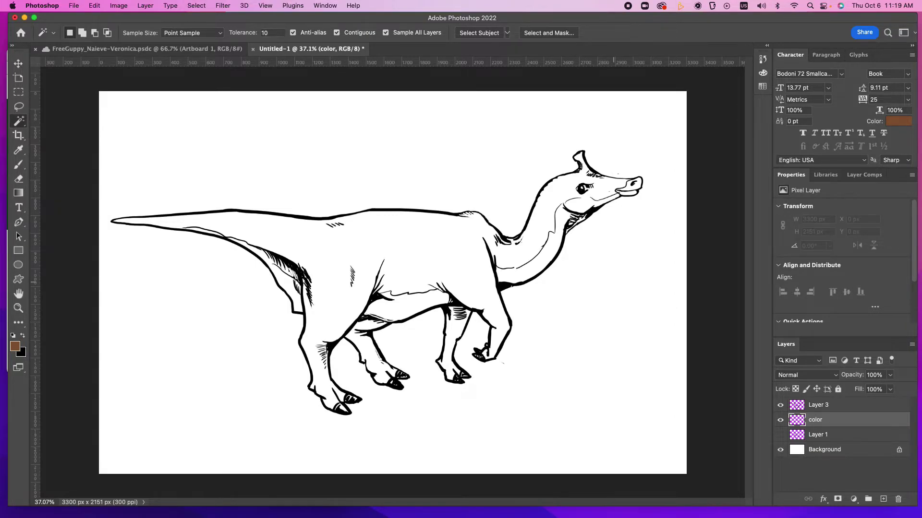
pyautogui.click(581, 295)
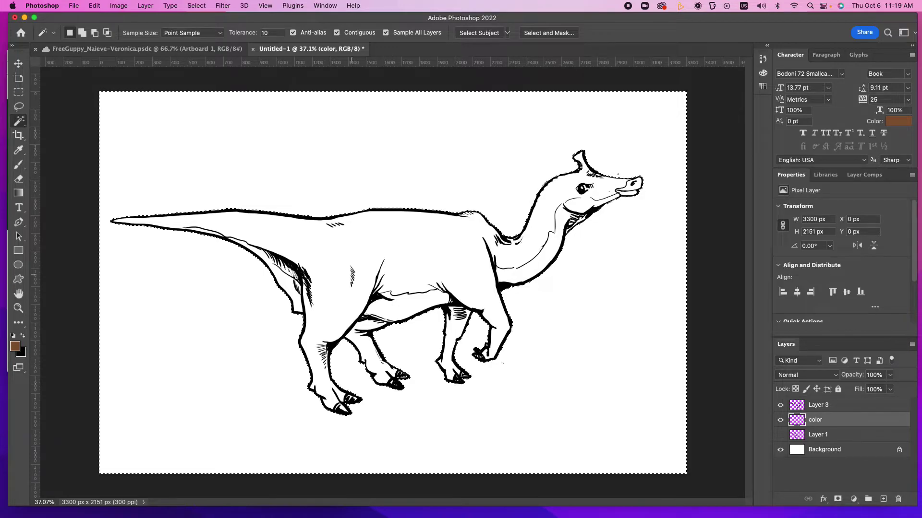
# Step: Try filling the selected area around the dinosaur brown, and undo the fill
pyautogui.press('g')
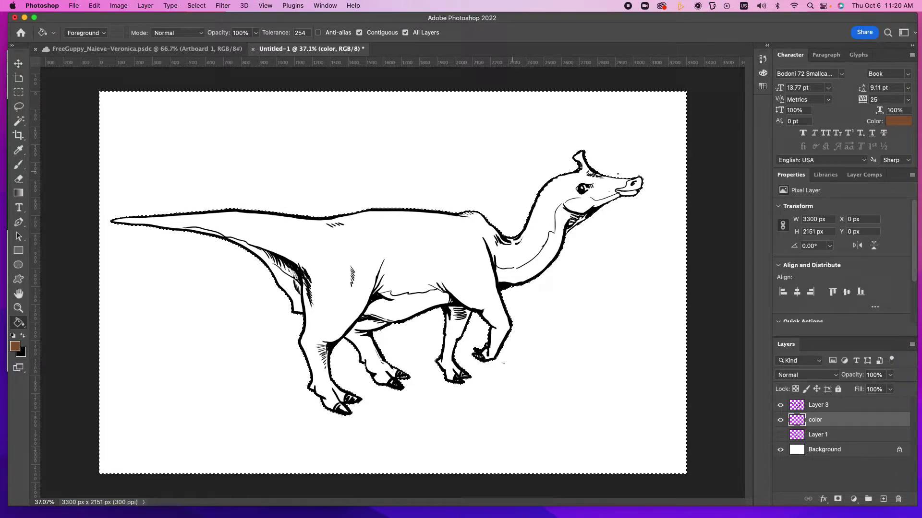
pyautogui.click(512, 171)
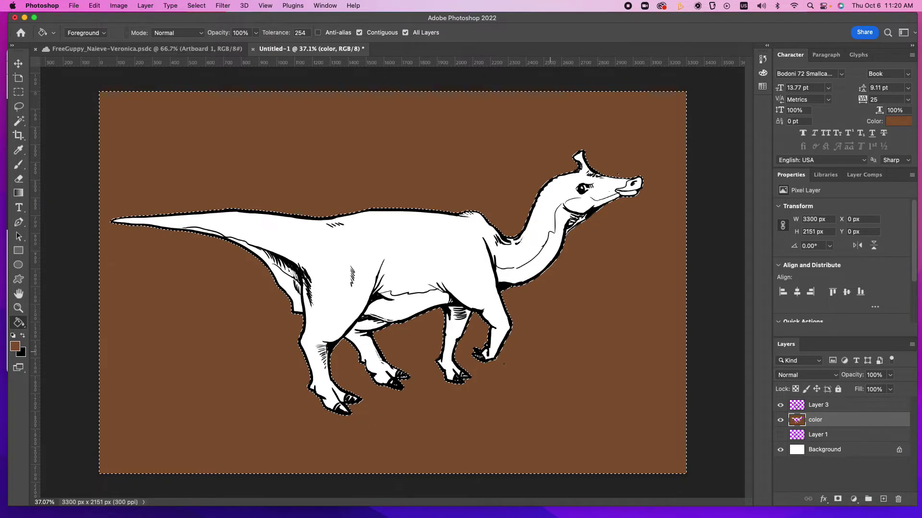
pyautogui.press('super+z')
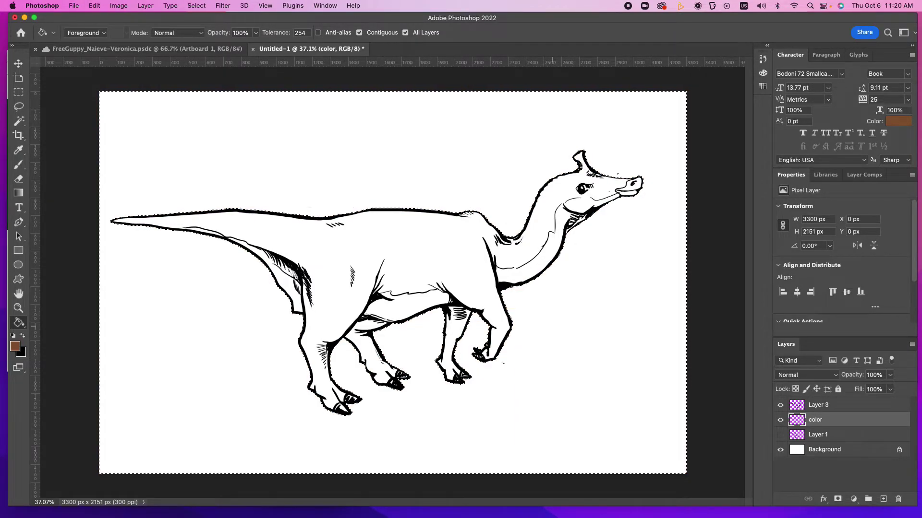
# Step: Invert the selection to the dinosaur's silhouette and try filling its body brown, undoing the fill
pyautogui.click(199, 6)
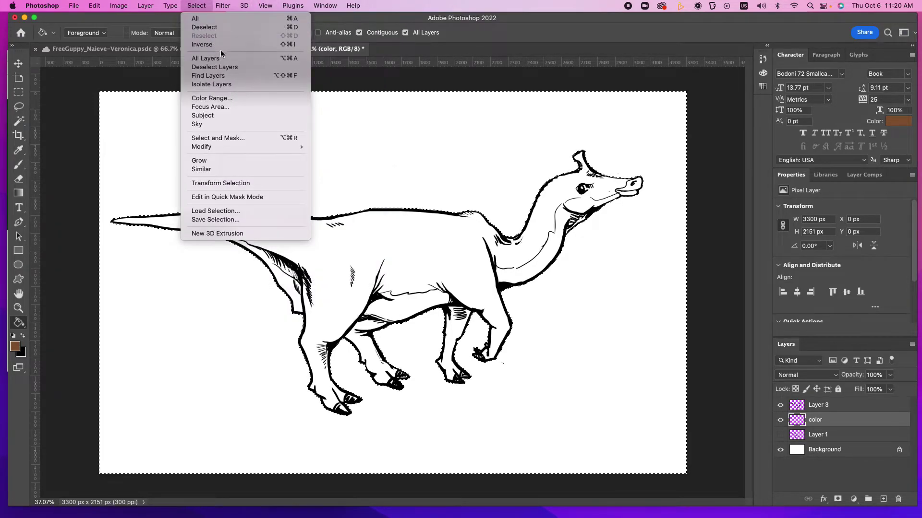
pyautogui.click(296, 44)
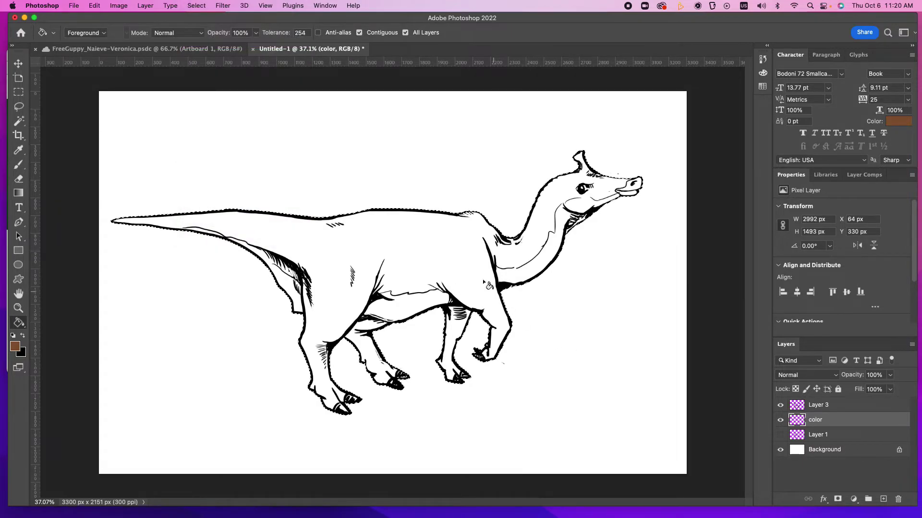
pyautogui.click(458, 259)
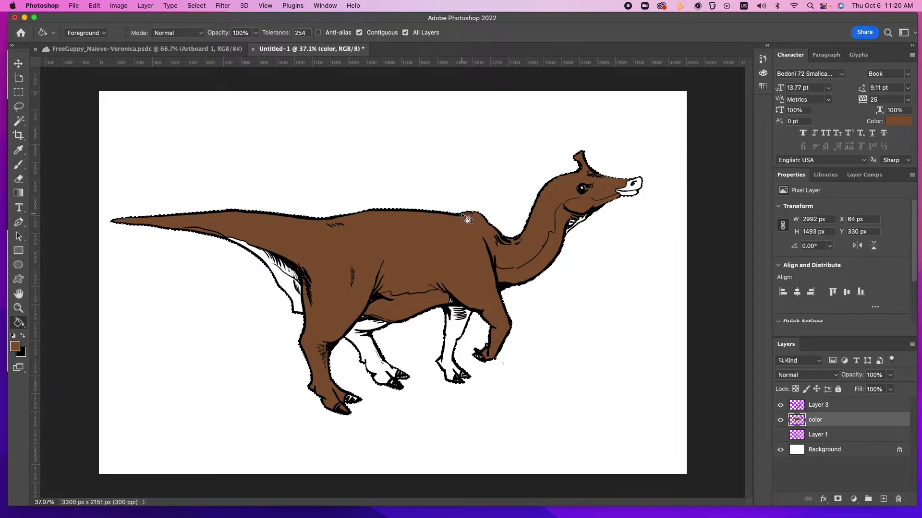
pyautogui.press('super+z')
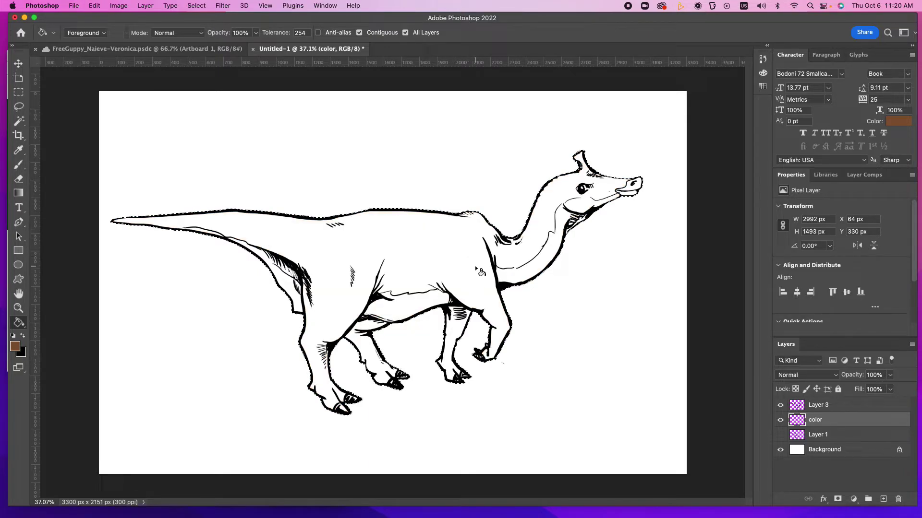
# Step: Turn off All Layers for the Paint Bucket and try filling the whole selected dinosaur brown, undoing the fill
pyautogui.click(405, 32)
pyautogui.click(380, 268)
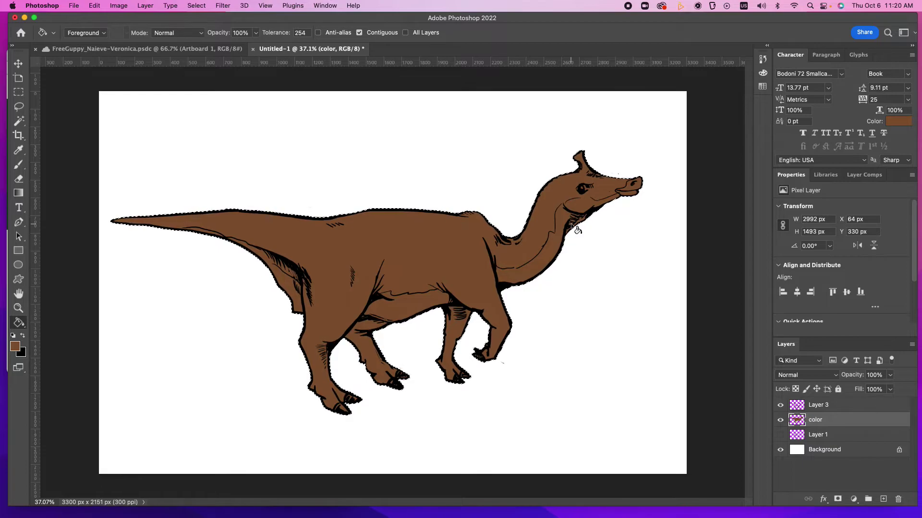
pyautogui.press('super+z')
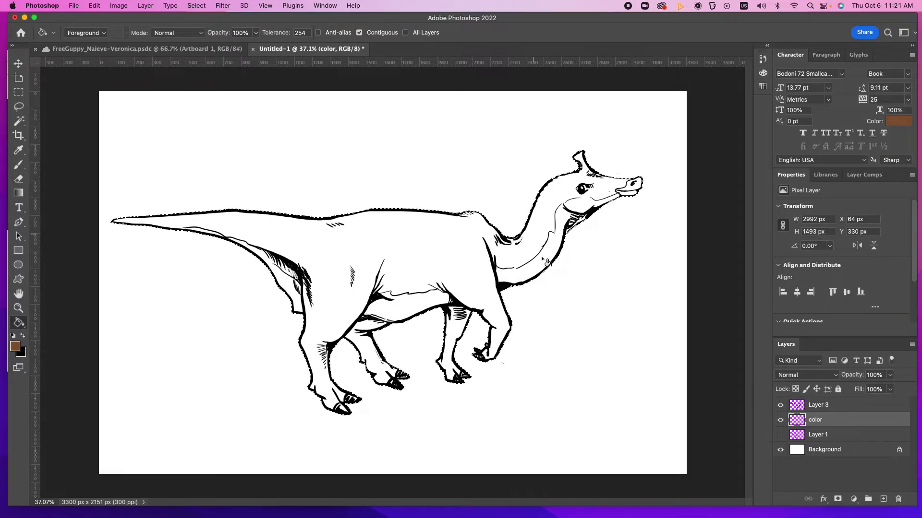
# Step: Contract the dinosaur selection by 2 pixels, fill it with the brown foreground color, and deselect
pyautogui.click(199, 5)
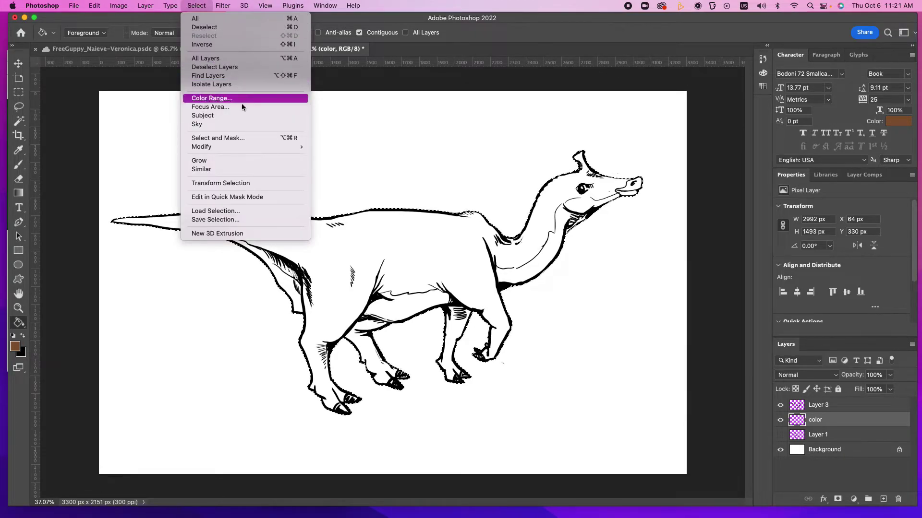
pyautogui.moveTo(280, 148)
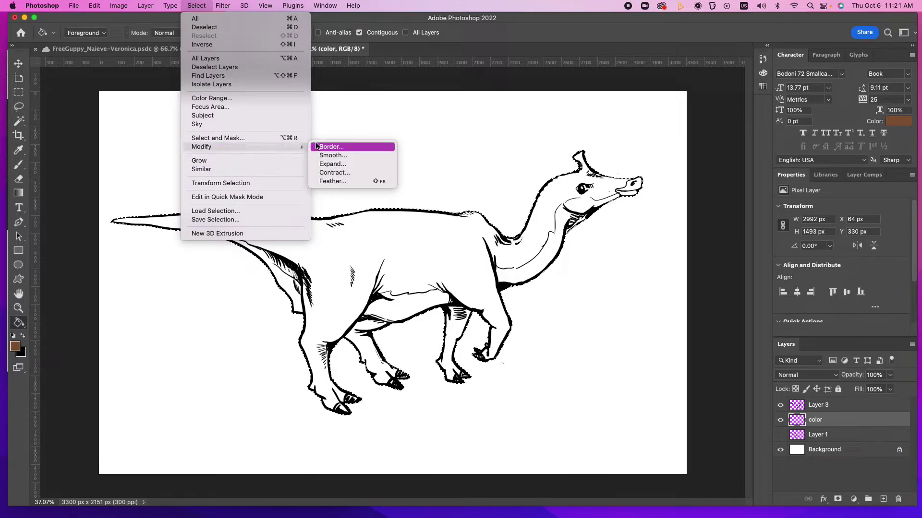
pyautogui.click(338, 174)
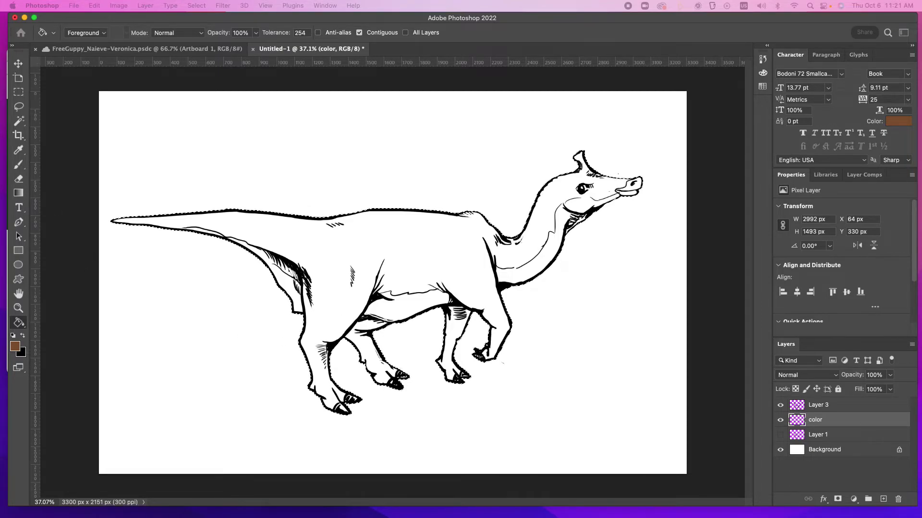
pyautogui.moveTo(773, 90); pyautogui.dragTo(265, 157)
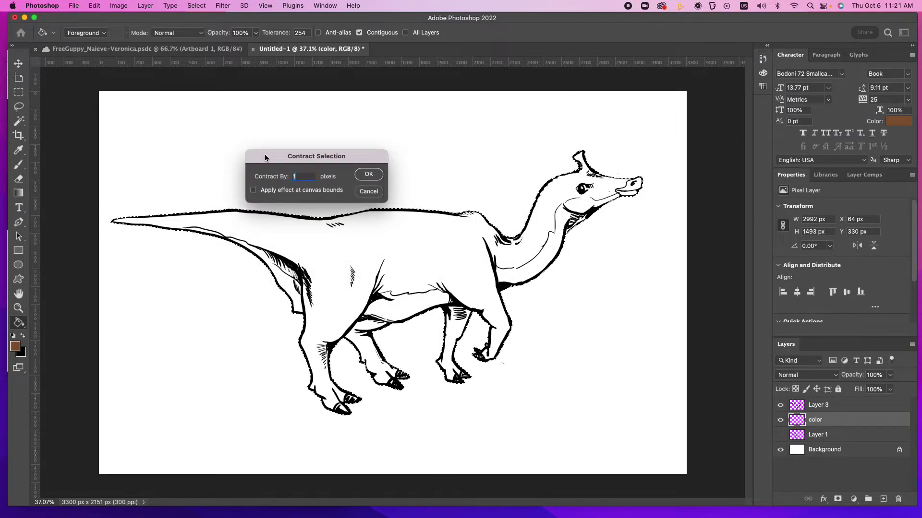
pyautogui.write('2')
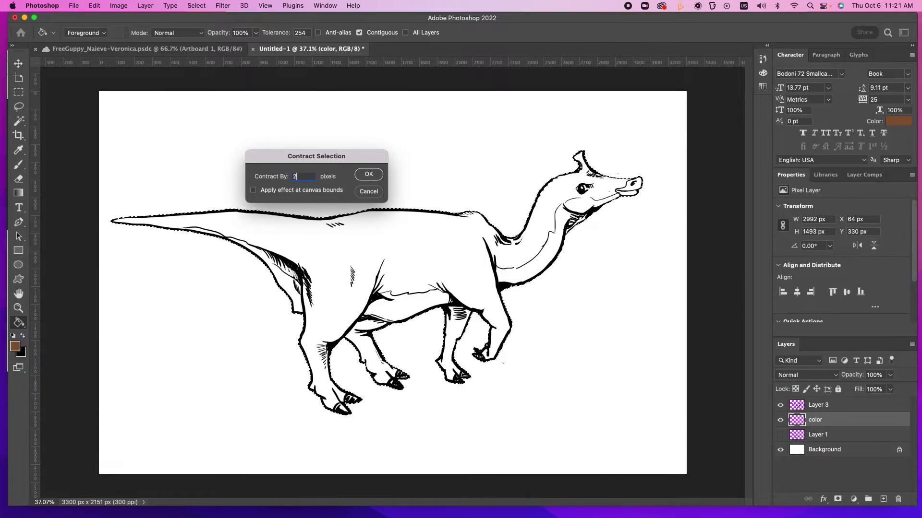
pyautogui.press('Return')
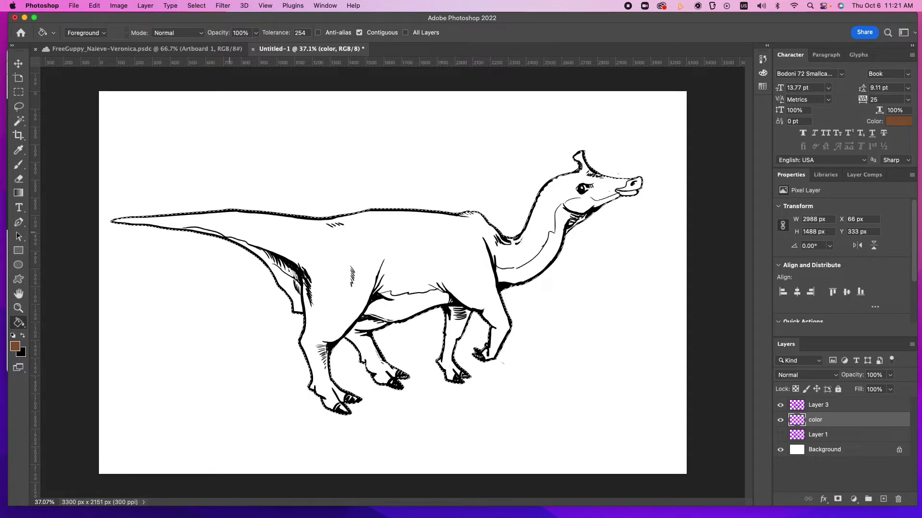
pyautogui.hotkey('alt', 'BackSpace')
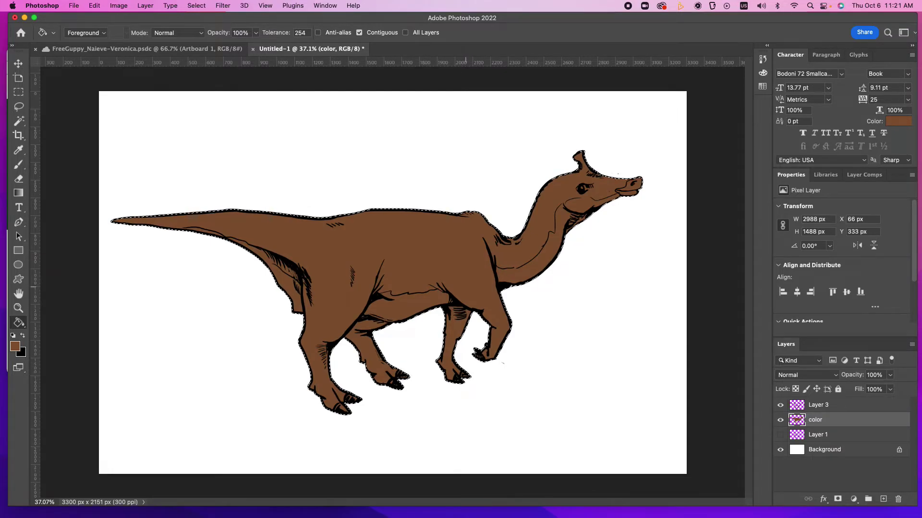
pyautogui.press('super+d')
# Step: Lock the color layer's transparent pixels and choose the Soft Round Pressure Size brush at size 45
pyautogui.click(780, 406)
pyautogui.press('b')
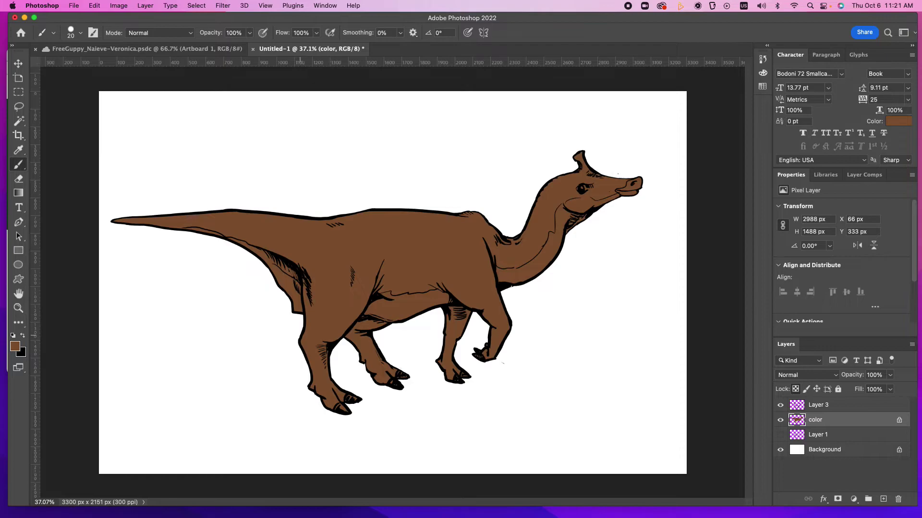
pyautogui.click(80, 33)
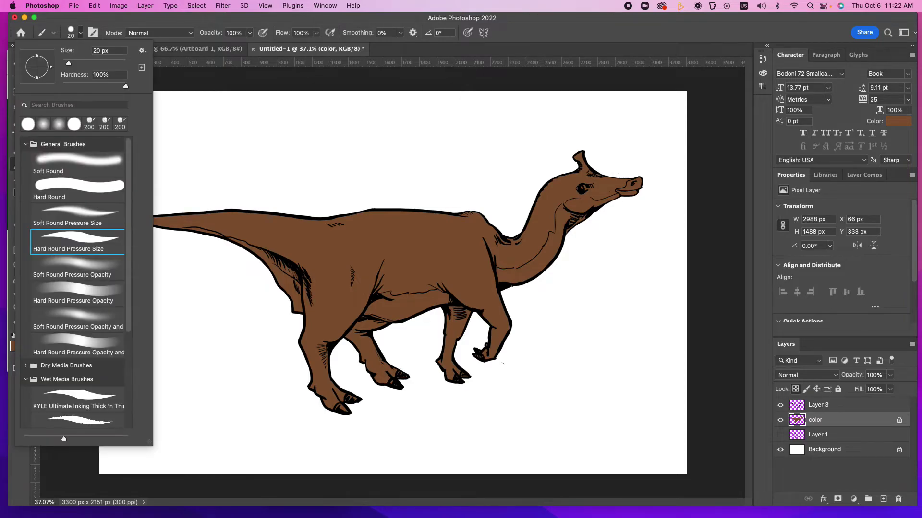
pyautogui.click(77, 216)
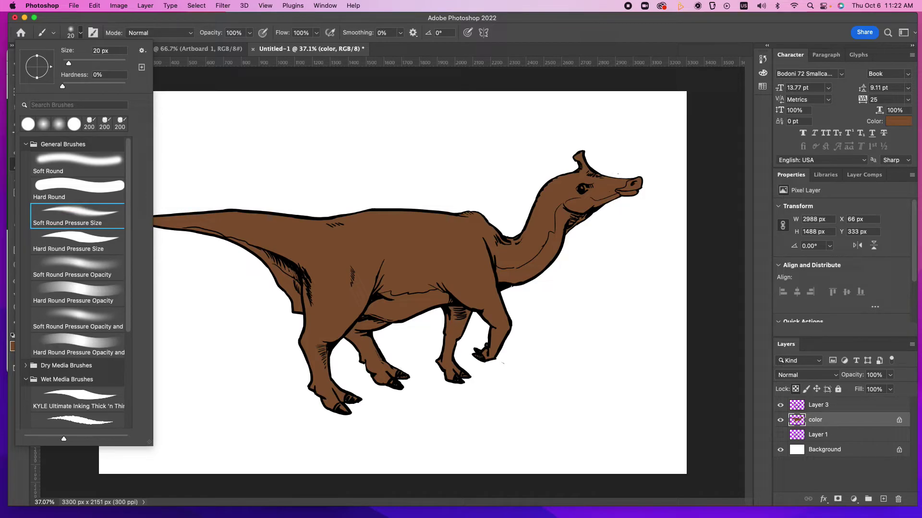
pyautogui.click(227, 314)
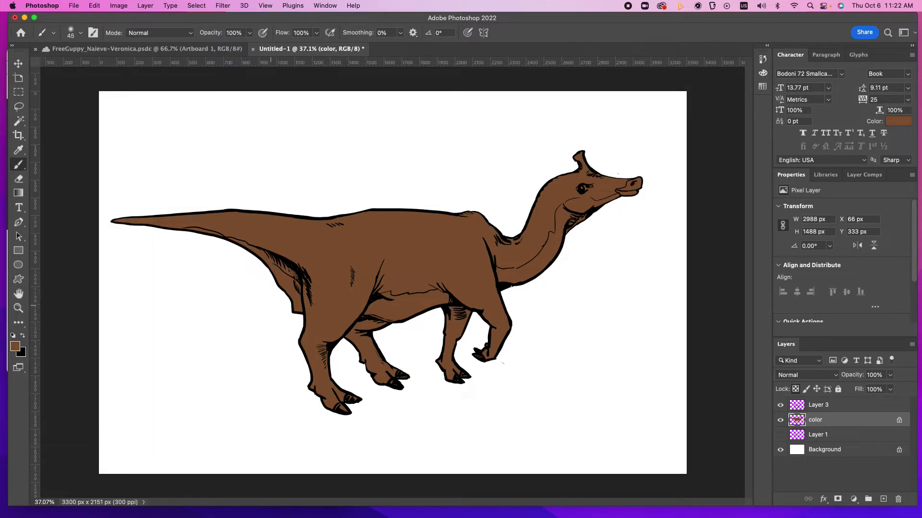
# Step: Set the foreground color to pale tan #cca999 and ready the Brush at size 90
pyautogui.click(15, 346)
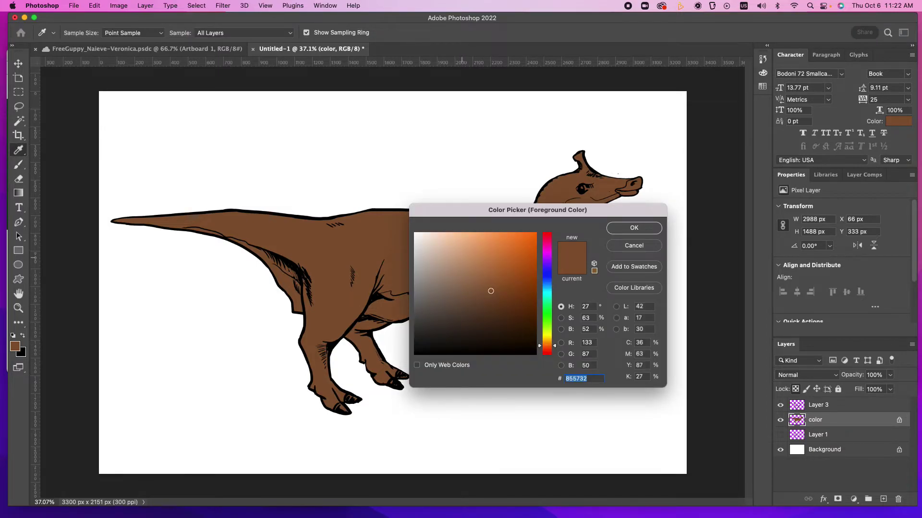
pyautogui.click(453, 257)
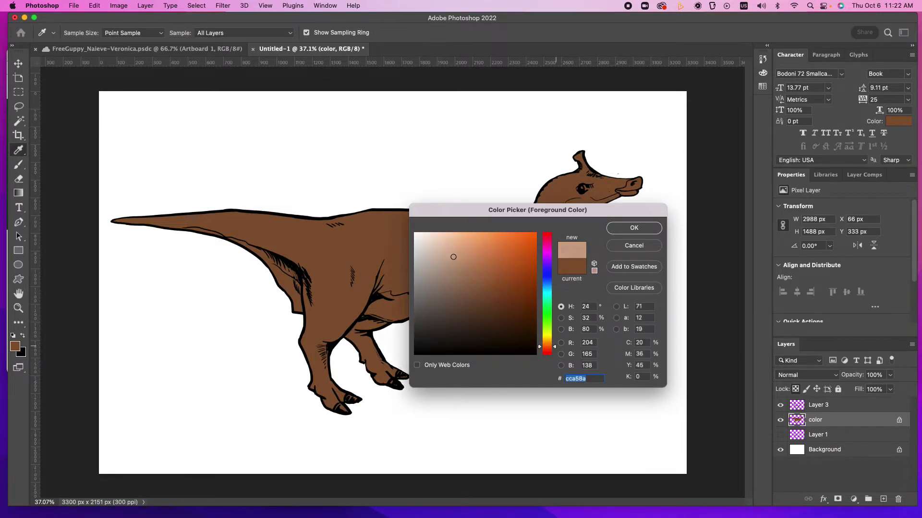
pyautogui.write('cc9999')
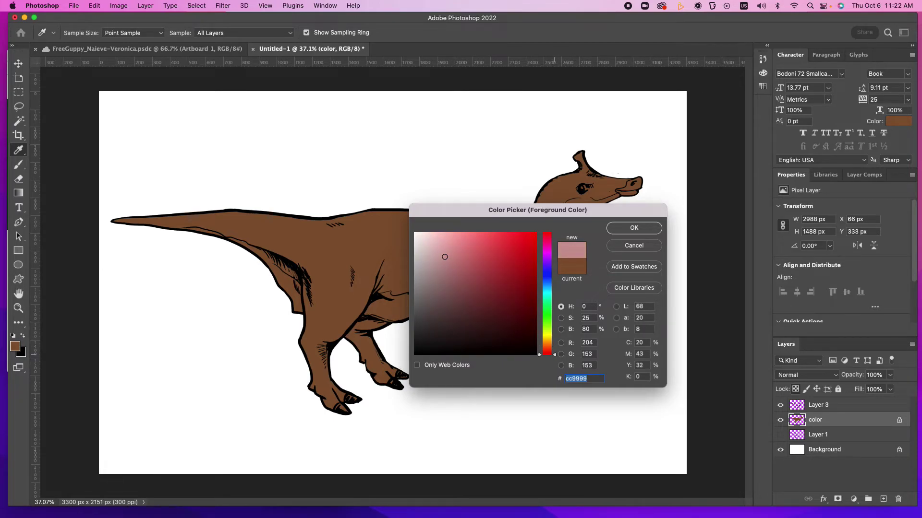
pyautogui.write('cca999')
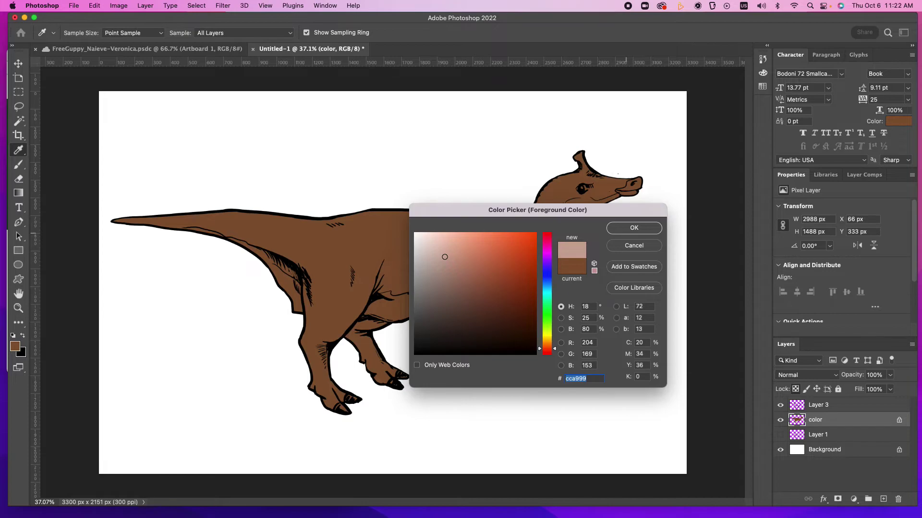
pyautogui.press('Return')
pyautogui.press('b')
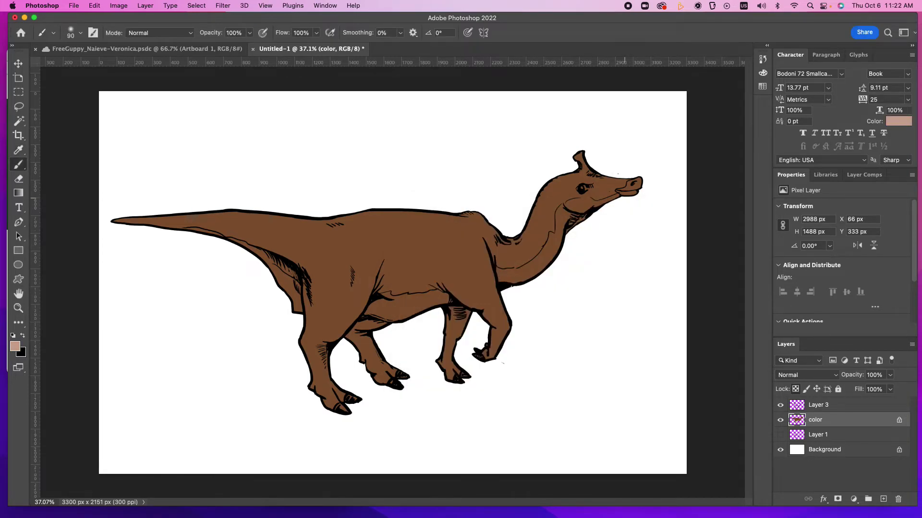
# Step: Paint the throat, belly, upper legs and tail underside tan, checking the color with the Layer 3 line art briefly hidden
pyautogui.moveTo(620, 198)
pyautogui.mouseDown()
pyautogui.moveTo(559, 211)
pyautogui.moveTo(569, 207)
pyautogui.moveTo(552, 251)
pyautogui.moveTo(588, 210)
pyautogui.mouseUp()
pyautogui.moveTo(558, 237)
pyautogui.mouseDown()
pyautogui.moveTo(516, 279)
pyautogui.moveTo(540, 248)
pyautogui.moveTo(541, 258)
pyautogui.moveTo(499, 271)
pyautogui.moveTo(509, 279)
pyautogui.mouseUp()
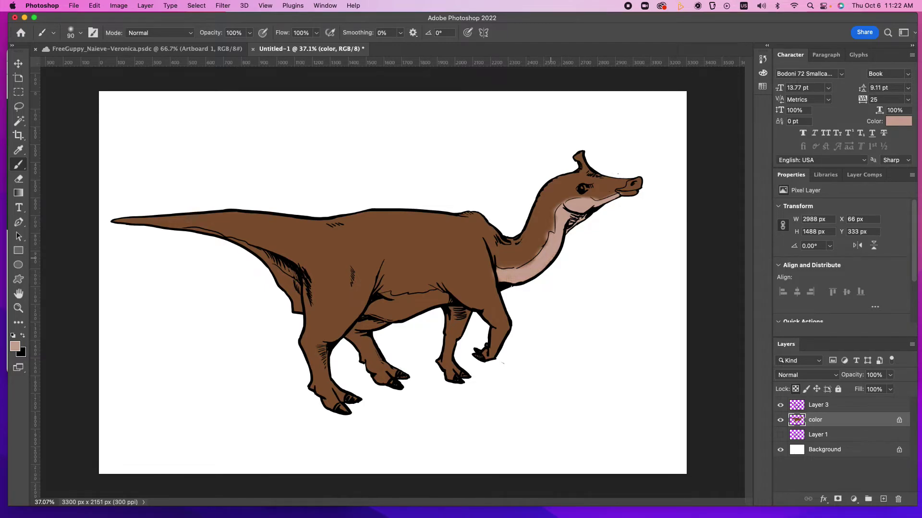
pyautogui.moveTo(449, 301)
pyautogui.mouseDown()
pyautogui.moveTo(385, 295)
pyautogui.moveTo(372, 310)
pyautogui.moveTo(391, 316)
pyautogui.moveTo(444, 301)
pyautogui.moveTo(455, 331)
pyautogui.mouseUp()
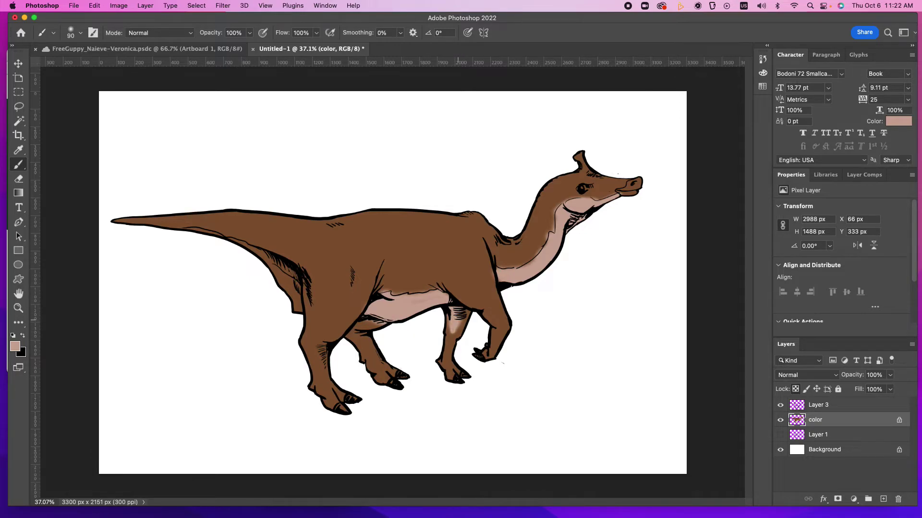
pyautogui.moveTo(352, 336)
pyautogui.mouseDown()
pyautogui.moveTo(377, 325)
pyautogui.moveTo(365, 339)
pyautogui.mouseUp()
pyautogui.moveTo(192, 230)
pyautogui.mouseDown()
pyautogui.moveTo(250, 248)
pyautogui.moveTo(302, 311)
pyautogui.moveTo(267, 255)
pyautogui.mouseUp()
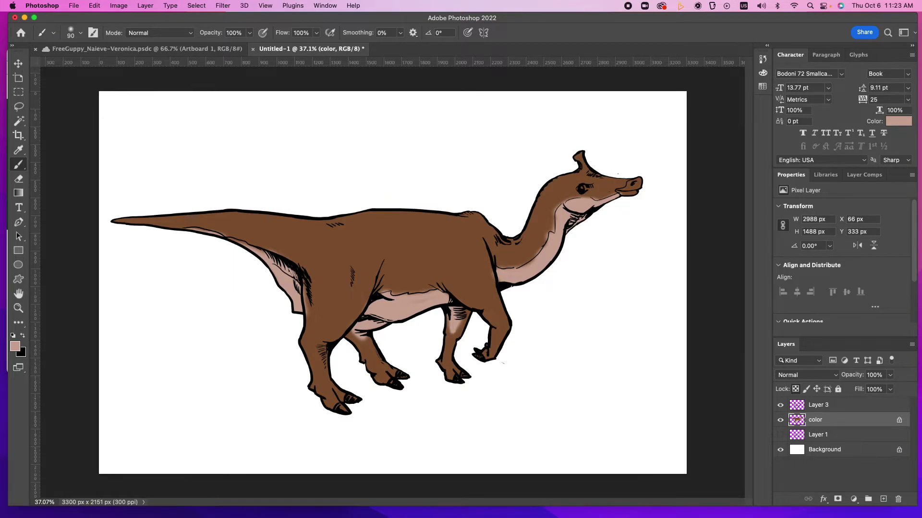
pyautogui.click(780, 405)
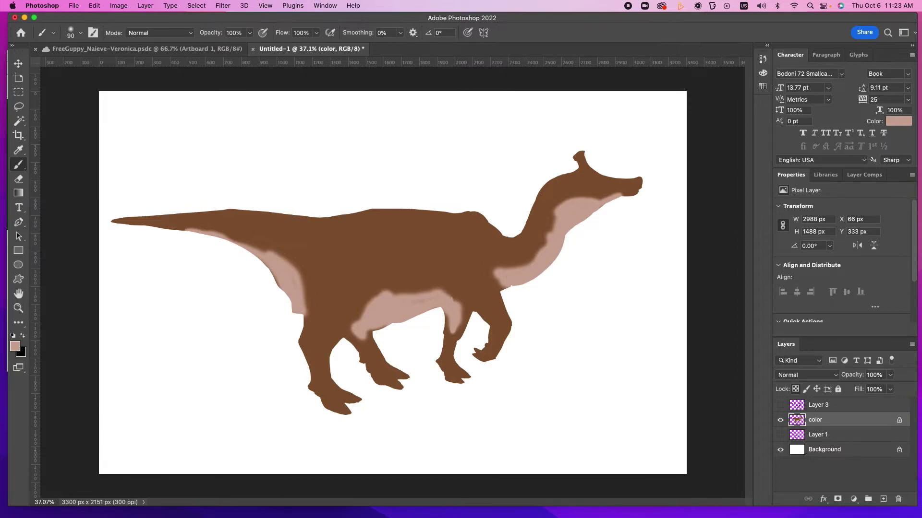
pyautogui.click(780, 405)
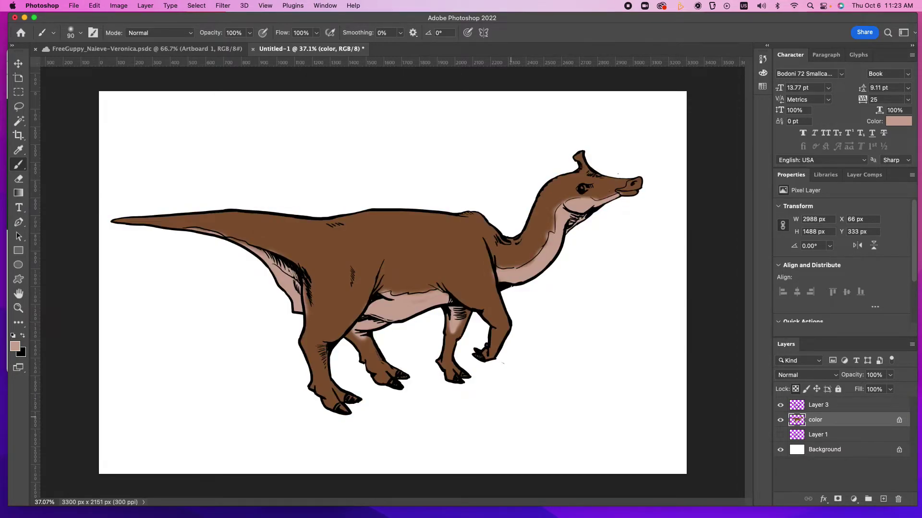
# Step: Undo all the tan brush strokes on the dinosaur
pyautogui.press('super+z')
pyautogui.press('super+z')
pyautogui.press('super+z')
pyautogui.press('super+z')
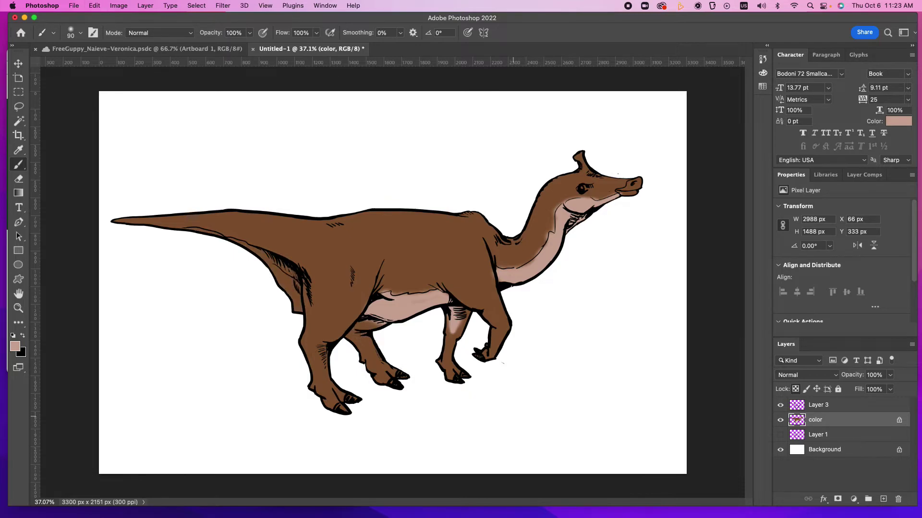
pyautogui.press('super+z')
pyautogui.press('super+z')
pyautogui.press('super+z')
pyautogui.press('super+z')
pyautogui.press('super+z')
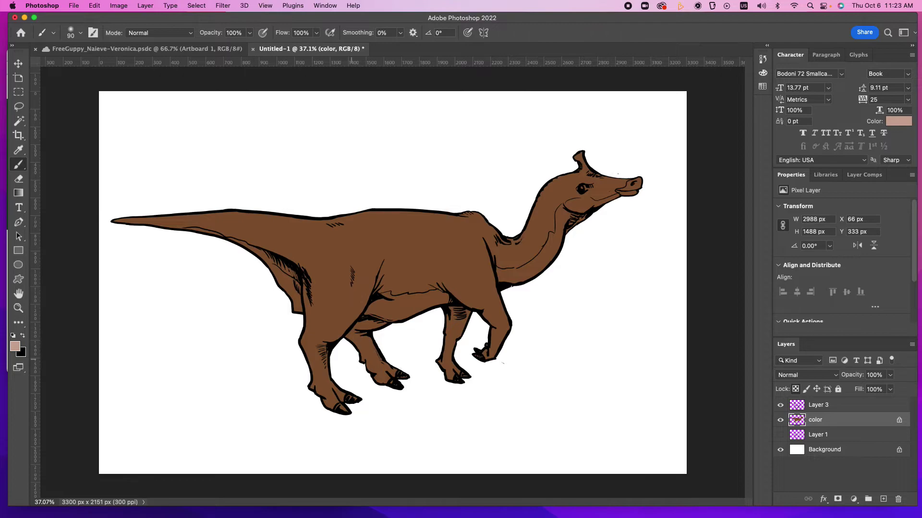
# Step: Duplicate the color layer and rename the original lower layer as flats
pyautogui.press('super+j')
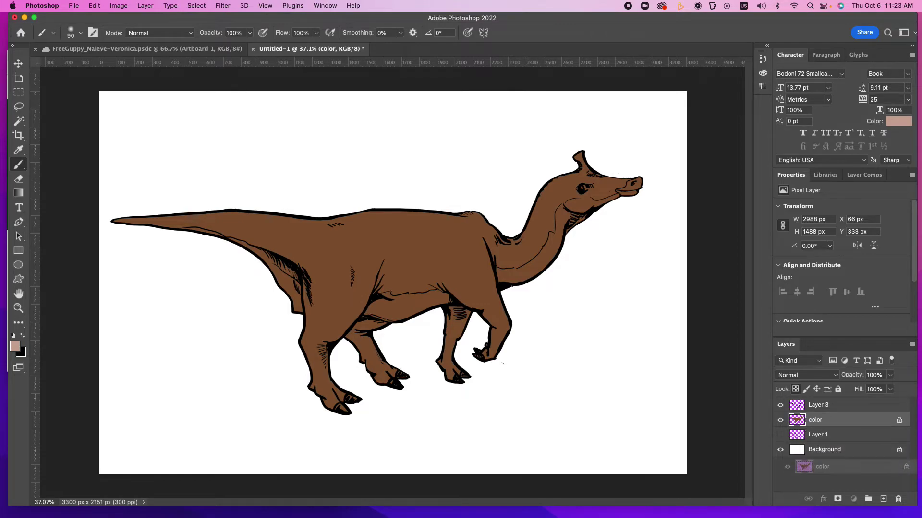
pyautogui.doubleClick(822, 420)
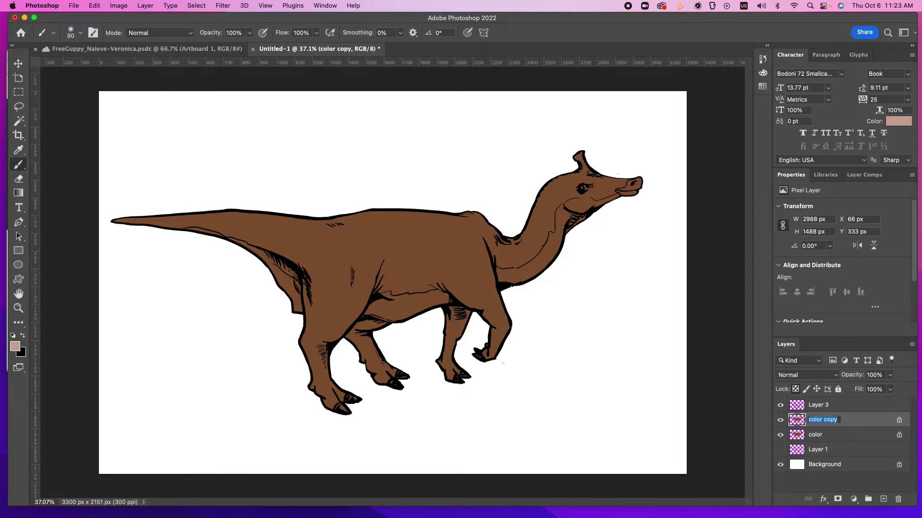
pyautogui.press('Tab')
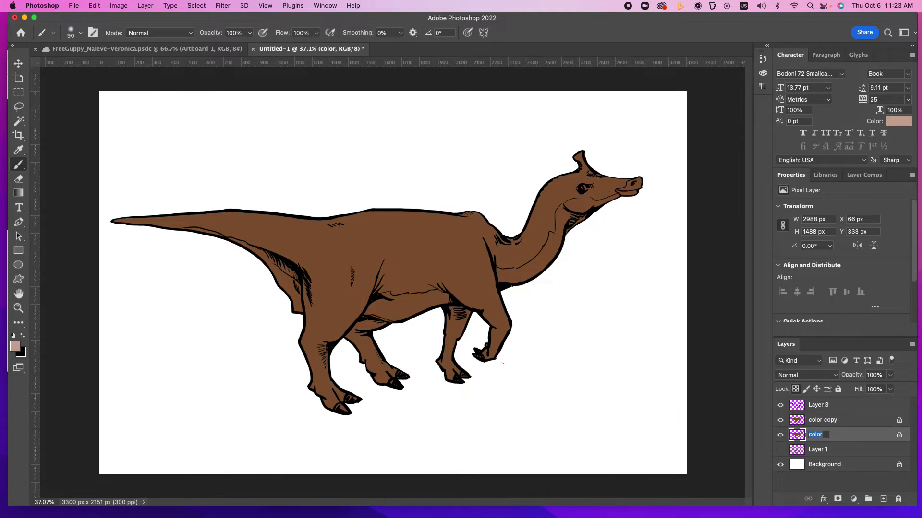
pyautogui.write('flats')
pyautogui.press('Return')
# Step: Rename the duplicated layer above flats as color
pyautogui.click(855, 425)
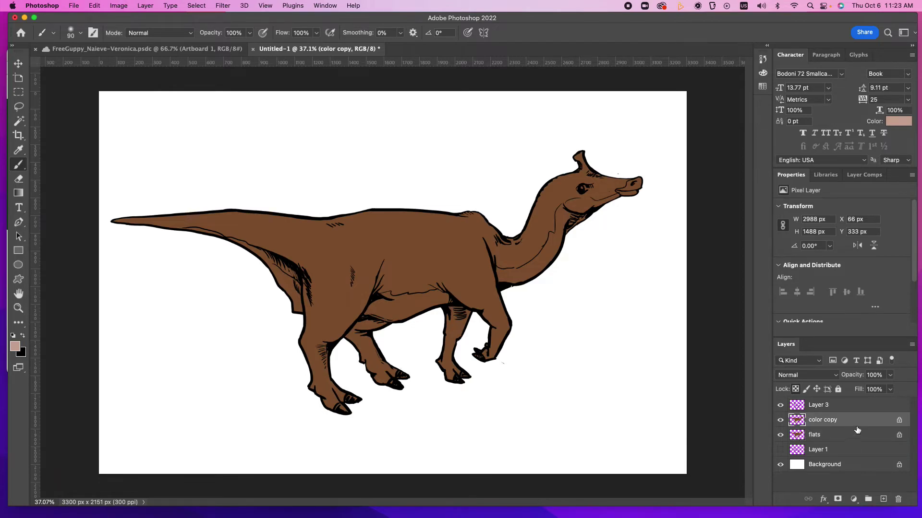
pyautogui.doubleClick(836, 421)
pyautogui.press('Right')
pyautogui.press('BackSpace')
pyautogui.press('BackSpace')
pyautogui.press('BackSpace')
pyautogui.press('BackSpace')
pyautogui.press('BackSpace')
pyautogui.press('Return')
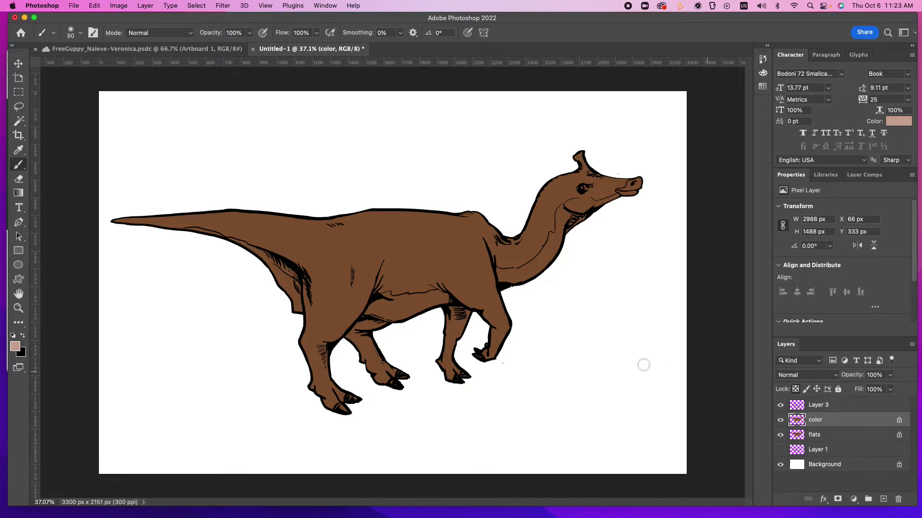
# Step: Paint the throat, belly and upper legs tan on the color layer, and clean up the neck edge with the sampled body brown
pyautogui.moveTo(621, 194)
pyautogui.mouseDown()
pyautogui.moveTo(567, 206)
pyautogui.moveTo(565, 228)
pyautogui.moveTo(593, 203)
pyautogui.moveTo(556, 245)
pyautogui.moveTo(552, 235)
pyautogui.moveTo(541, 275)
pyautogui.moveTo(549, 241)
pyautogui.moveTo(531, 271)
pyautogui.moveTo(514, 277)
pyautogui.moveTo(541, 260)
pyautogui.moveTo(512, 277)
pyautogui.moveTo(501, 273)
pyautogui.moveTo(506, 286)
pyautogui.moveTo(562, 240)
pyautogui.mouseUp()
pyautogui.moveTo(451, 302)
pyautogui.mouseDown()
pyautogui.moveTo(385, 295)
pyautogui.moveTo(355, 330)
pyautogui.moveTo(365, 339)
pyautogui.moveTo(393, 304)
pyautogui.moveTo(440, 307)
pyautogui.moveTo(403, 318)
pyautogui.moveTo(448, 303)
pyautogui.moveTo(462, 309)
pyautogui.mouseUp()
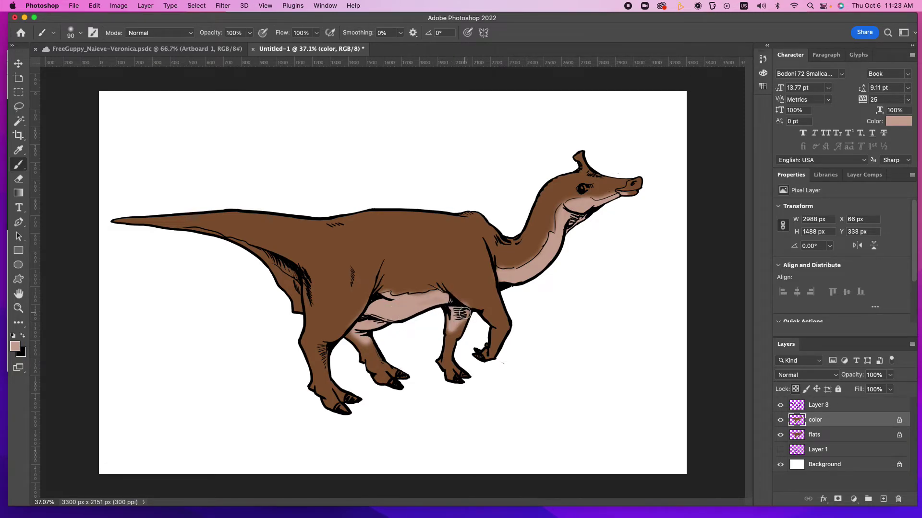
pyautogui.press('i')
pyautogui.click(483, 291)
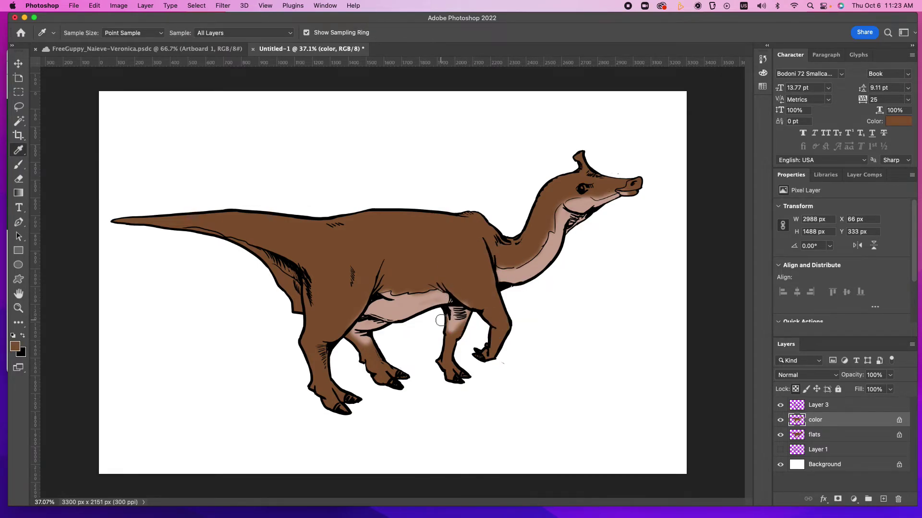
pyautogui.press('b')
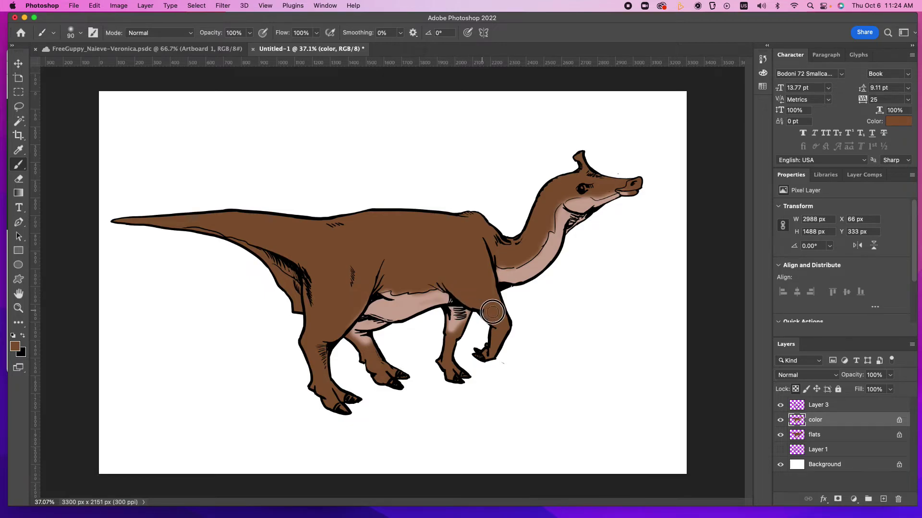
pyautogui.moveTo(509, 253); pyautogui.dragTo(503, 264)
pyautogui.moveTo(545, 230); pyautogui.dragTo(500, 249)
pyautogui.keyDown('alt'); pyautogui.click(545, 231); pyautogui.keyUp('alt')
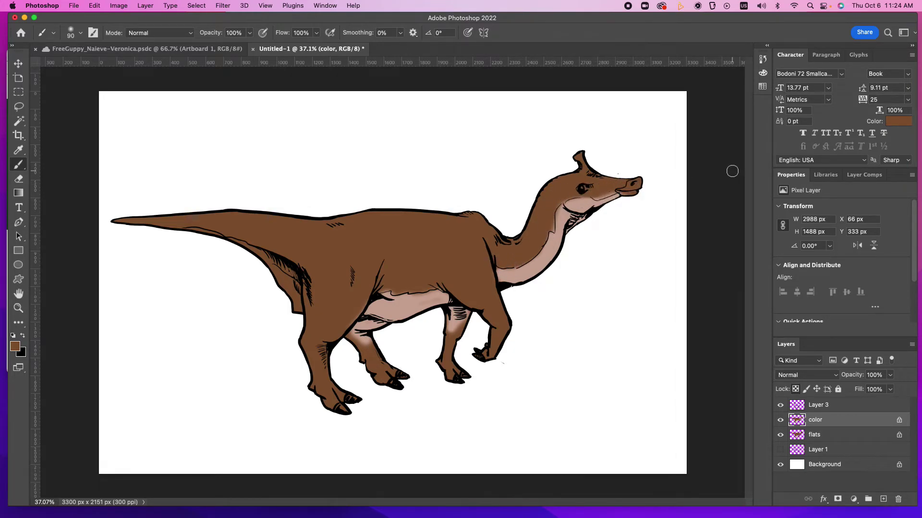
# Step: Sample the tan from the belly and paint the underside of the tail with it
pyautogui.press('i')
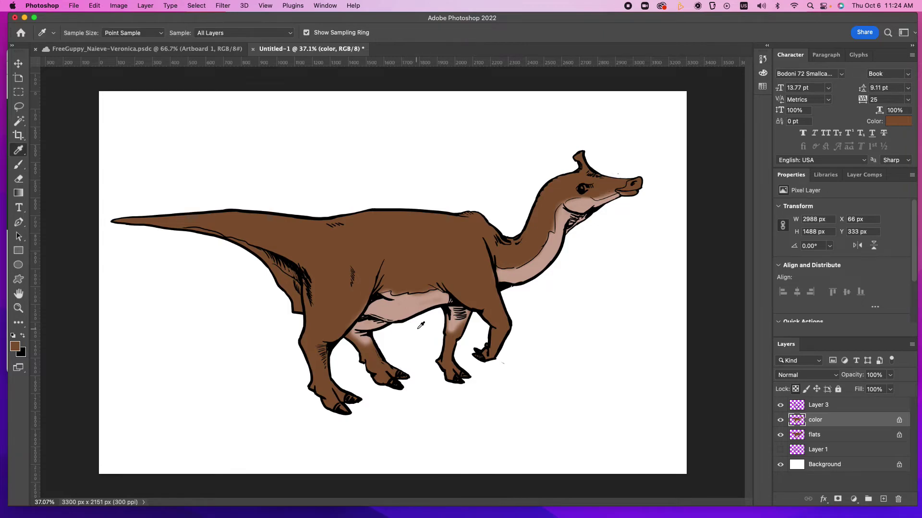
pyautogui.click(410, 303)
pyautogui.press('b')
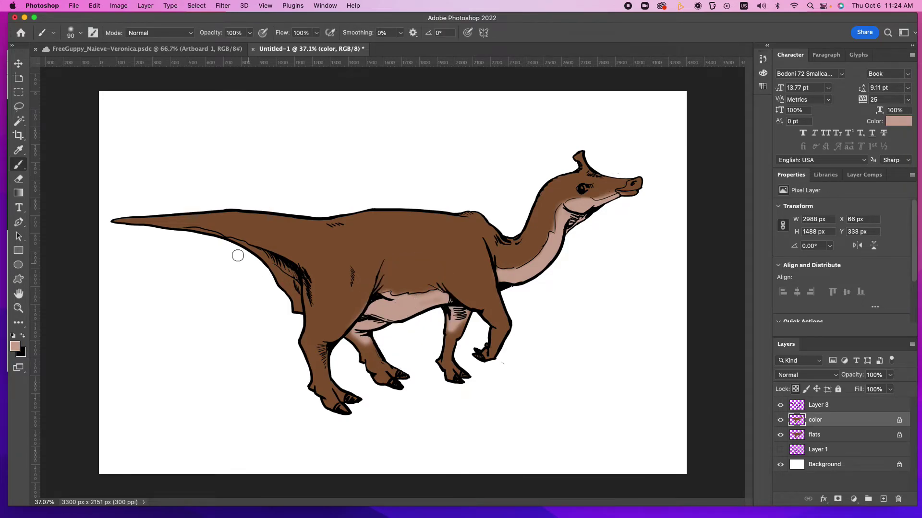
pyautogui.moveTo(218, 239)
pyautogui.mouseDown()
pyautogui.moveTo(181, 229)
pyautogui.moveTo(247, 242)
pyautogui.moveTo(228, 239)
pyautogui.moveTo(286, 280)
pyautogui.moveTo(298, 298)
pyautogui.moveTo(278, 279)
pyautogui.moveTo(298, 316)
pyautogui.moveTo(264, 263)
pyautogui.moveTo(290, 297)
pyautogui.moveTo(266, 260)
pyautogui.moveTo(296, 293)
pyautogui.moveTo(282, 262)
pyautogui.moveTo(299, 298)
pyautogui.moveTo(248, 249)
pyautogui.moveTo(294, 321)
pyautogui.mouseUp()
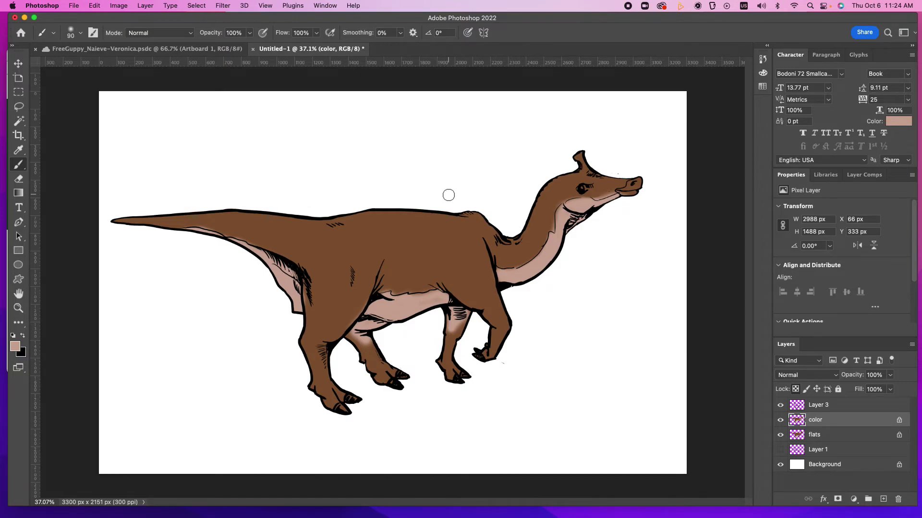
# Step: Sample the body brown and touch up the edge of the tan areas along the jaw, neck and belly
pyautogui.press('i')
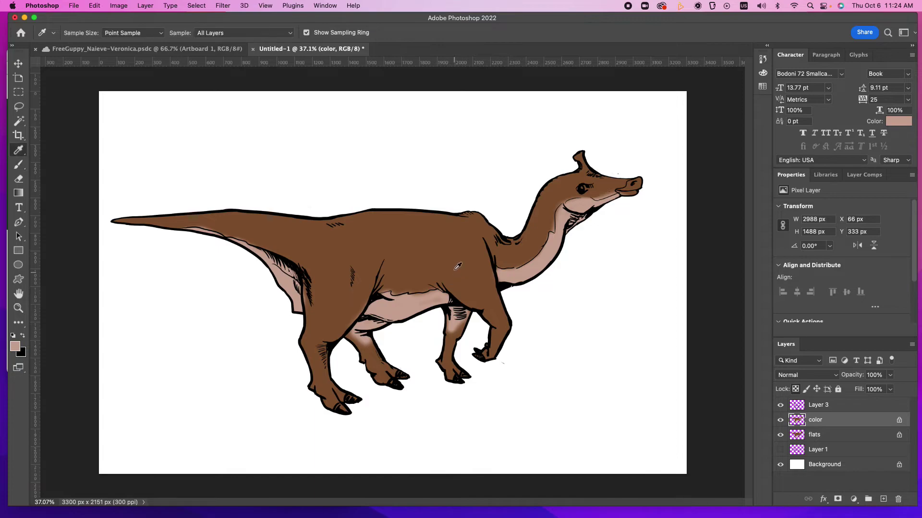
pyautogui.click(462, 259)
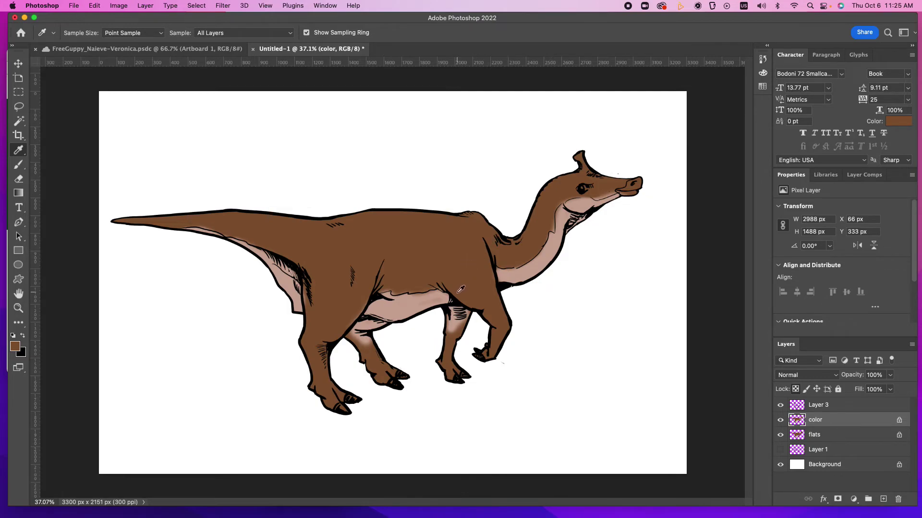
pyautogui.press('b')
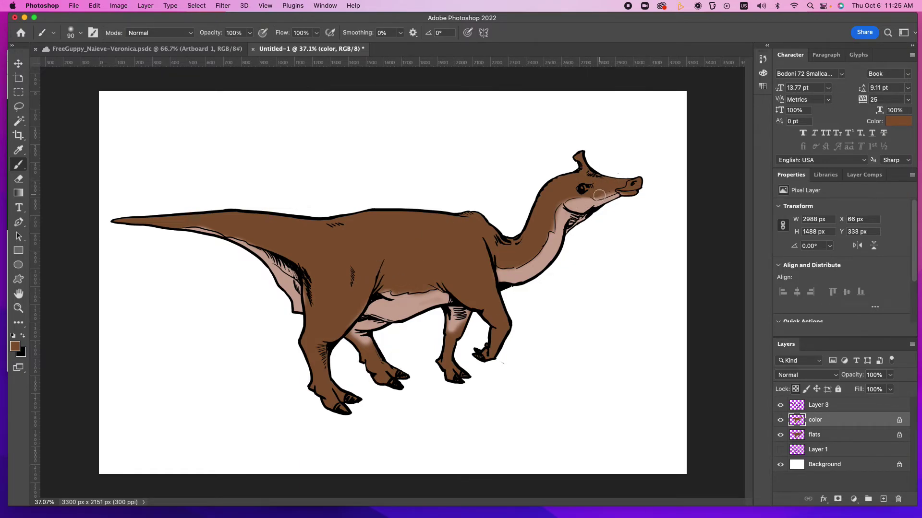
pyautogui.press('i')
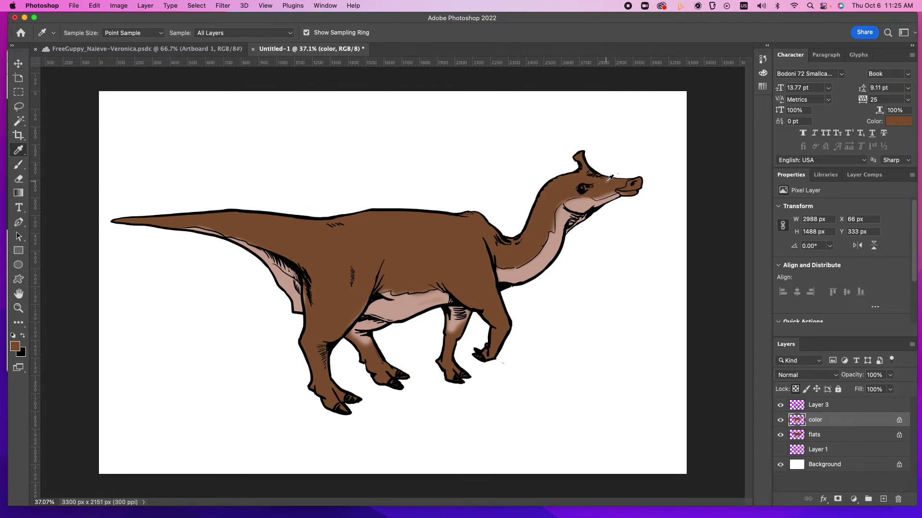
pyautogui.press('b')
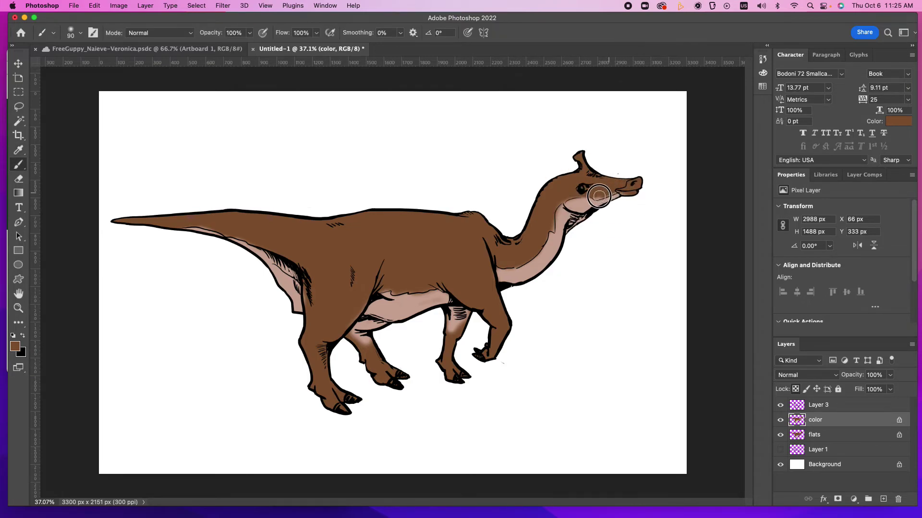
pyautogui.click(615, 192)
pyautogui.moveTo(609, 194)
pyautogui.mouseDown()
pyautogui.moveTo(572, 195)
pyautogui.moveTo(550, 214)
pyautogui.moveTo(543, 247)
pyautogui.mouseUp()
pyautogui.click(512, 264)
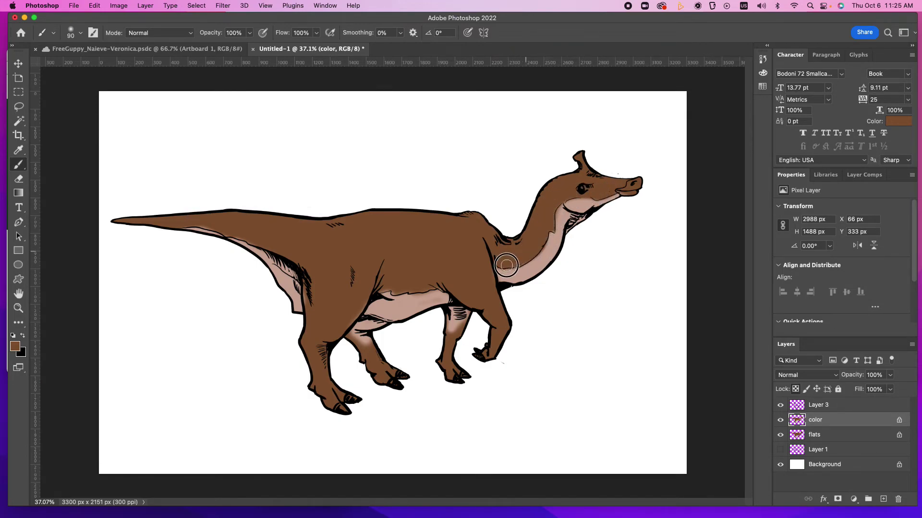
pyautogui.moveTo(406, 283)
pyautogui.mouseDown()
pyautogui.moveTo(378, 290)
pyautogui.moveTo(433, 285)
pyautogui.mouseUp()
# Step: Select the white background with the Magic Wand, invert the selection to the dinosaur, and add it as a layer mask on the color layer
pyautogui.click(850, 435)
pyautogui.click(844, 421)
pyautogui.click(840, 435)
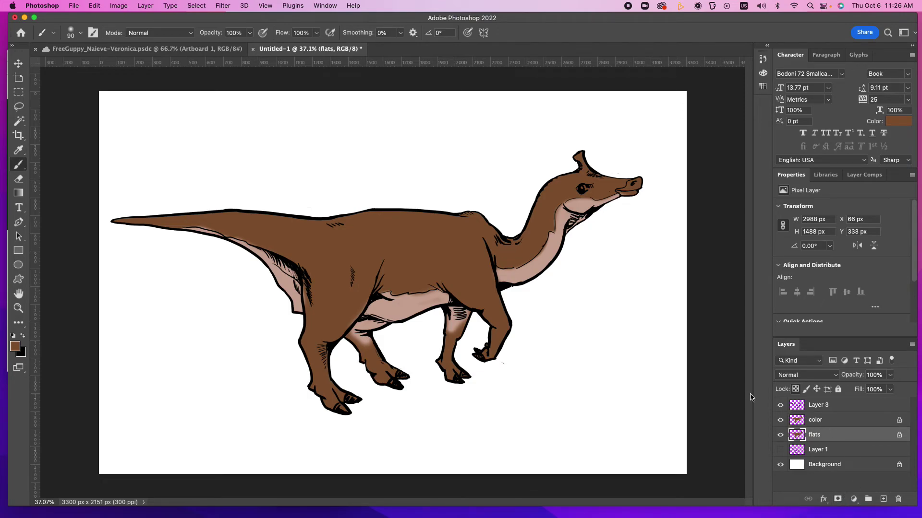
pyautogui.press('w')
pyautogui.click(595, 358)
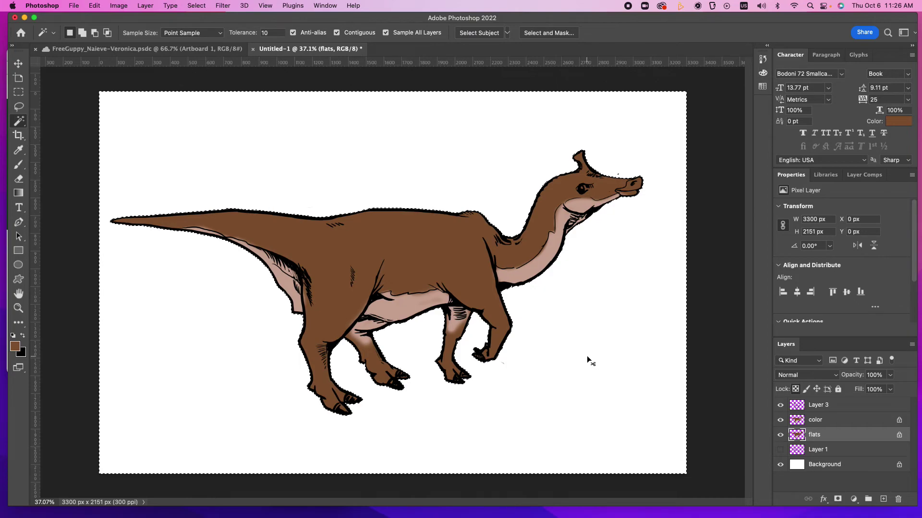
pyautogui.press('super+shift+i')
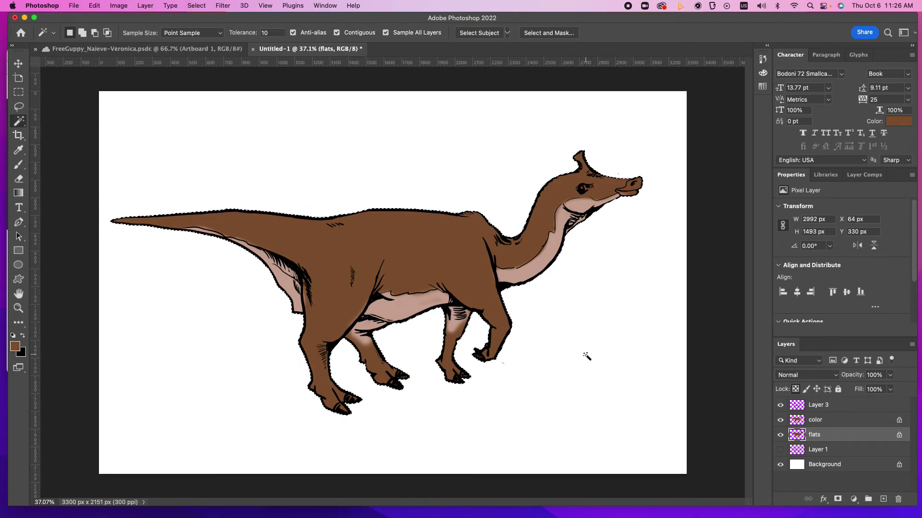
pyautogui.click(853, 425)
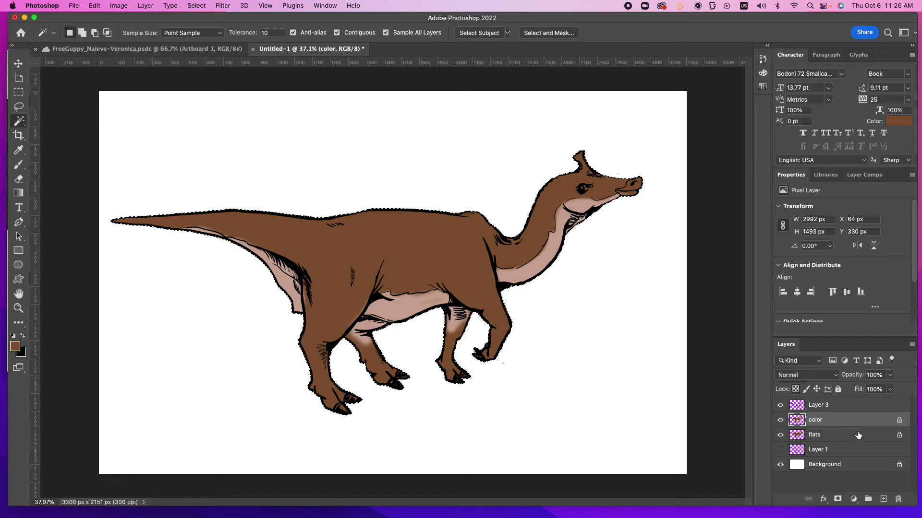
pyautogui.click(837, 500)
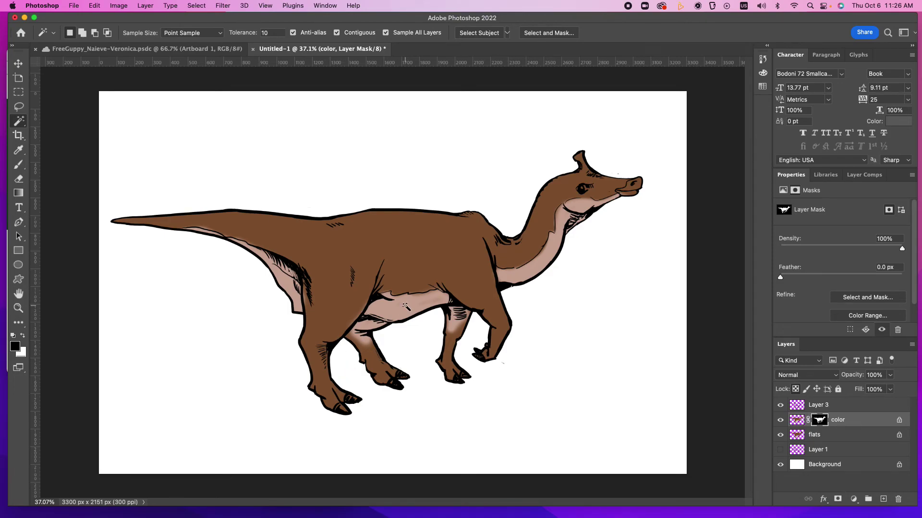
# Step: Select the entire canvas and clear the painted artwork from the color layer, keeping its layer mask
pyautogui.click(349, 359)
pyautogui.press('BackSpace')
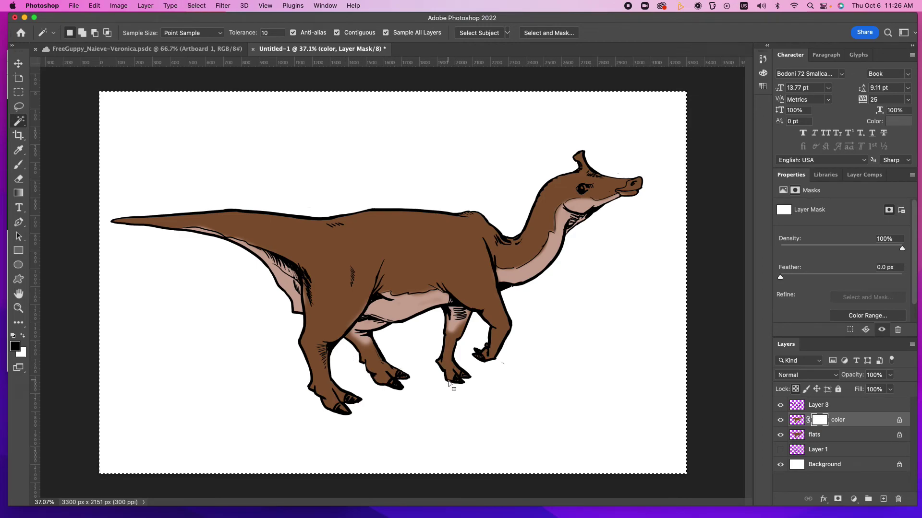
pyautogui.hotkey('alt', 'BackSpace')
pyautogui.press('super+2')
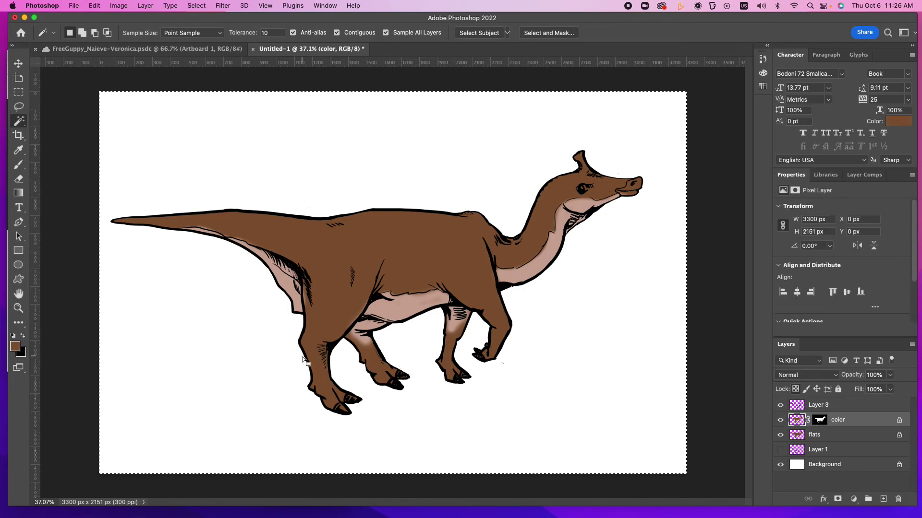
pyautogui.hotkey('alt', 'BackSpace')
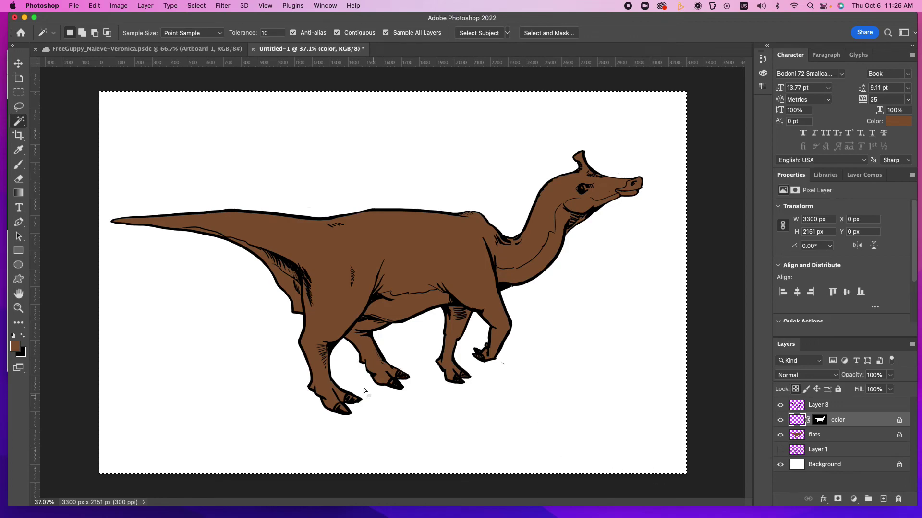
# Step: Hide the flats layer, keep the color layer visible, and unlock the color layer's transparent pixels
pyautogui.click(780, 420)
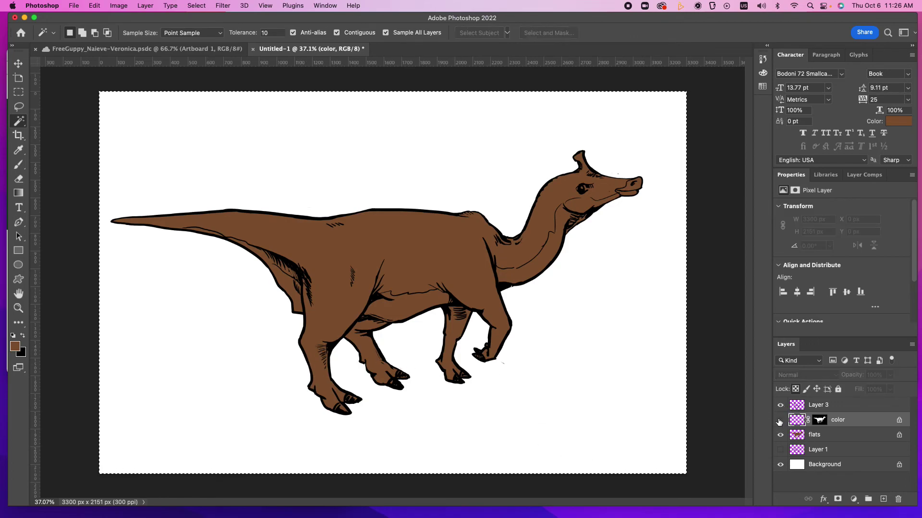
pyautogui.click(780, 435)
pyautogui.click(780, 420)
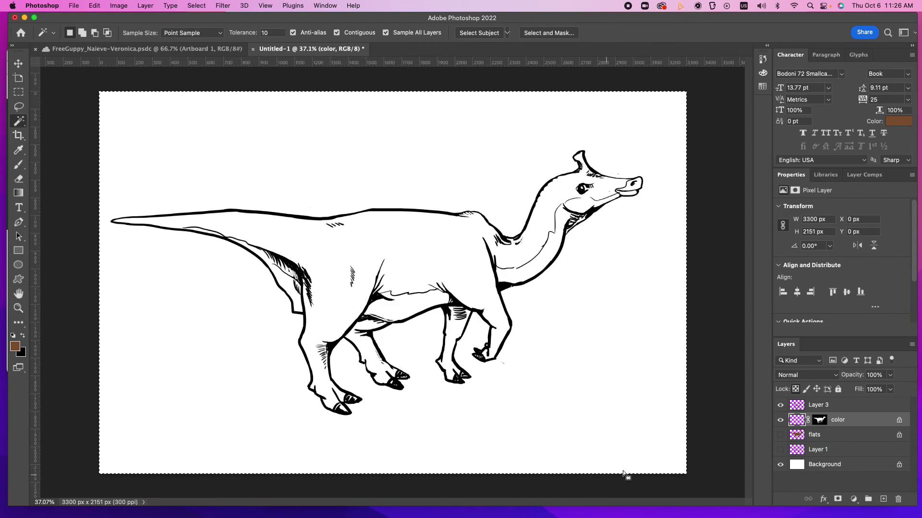
pyautogui.click(796, 389)
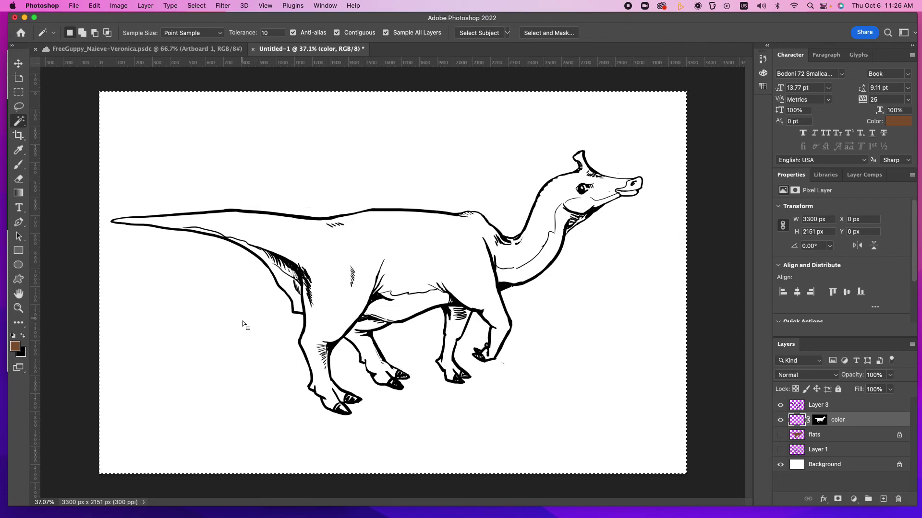
# Step: Paint brown diagonal strokes across the dinosaur on the masked color layer with a 90 px brush, and show the flats layer again
pyautogui.press('b')
pyautogui.moveTo(174, 171)
pyautogui.mouseDown()
pyautogui.moveTo(202, 262)
pyautogui.moveTo(233, 308)
pyautogui.moveTo(279, 304)
pyautogui.moveTo(391, 226)
pyautogui.moveTo(426, 218)
pyautogui.moveTo(432, 324)
pyautogui.moveTo(497, 393)
pyautogui.moveTo(569, 336)
pyautogui.moveTo(541, 164)
pyautogui.moveTo(608, 241)
pyautogui.moveTo(599, 201)
pyautogui.moveTo(394, 327)
pyautogui.moveTo(463, 384)
pyautogui.mouseUp()
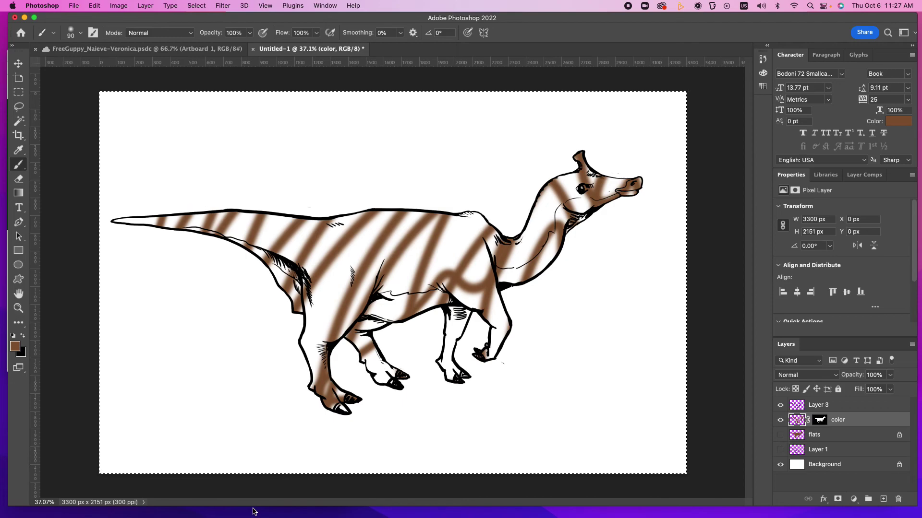
pyautogui.click(780, 435)
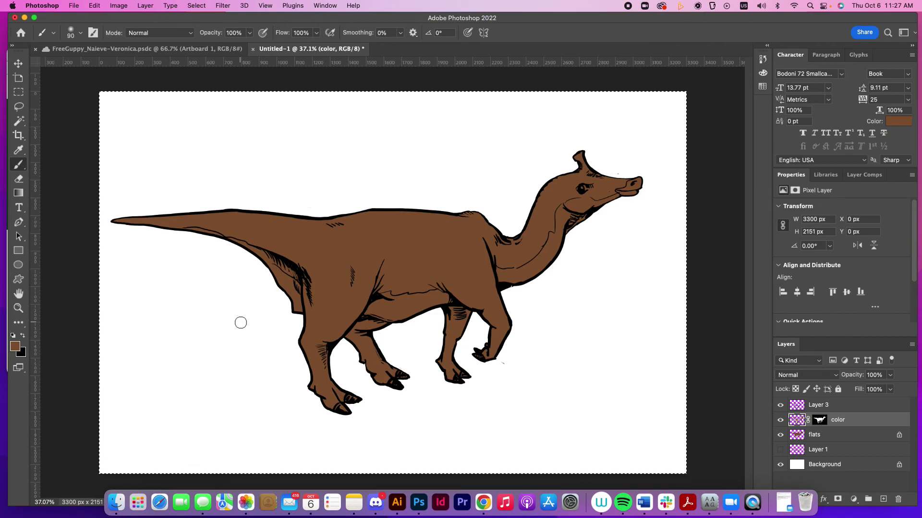
# Step: Set the foreground color to white (ffffff) and brush it over the dinosaur's eye on the color layer
pyautogui.click(15, 347)
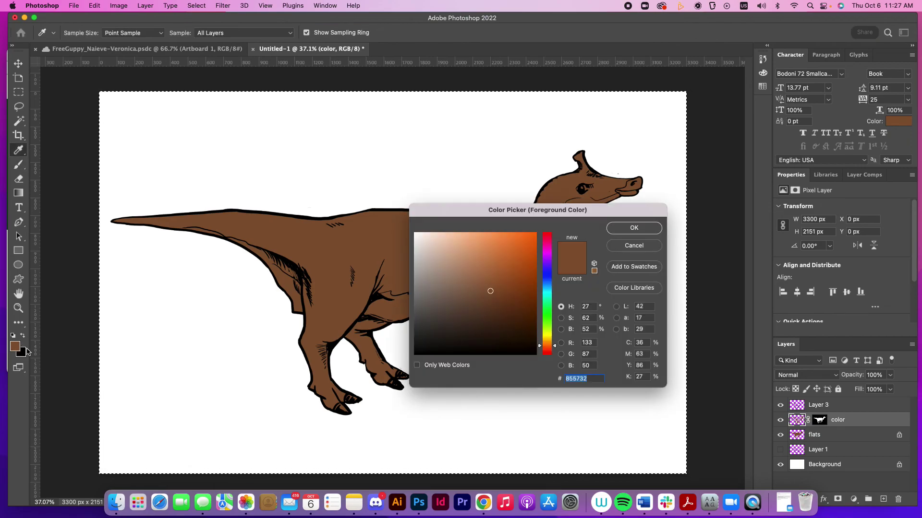
pyautogui.click(424, 245)
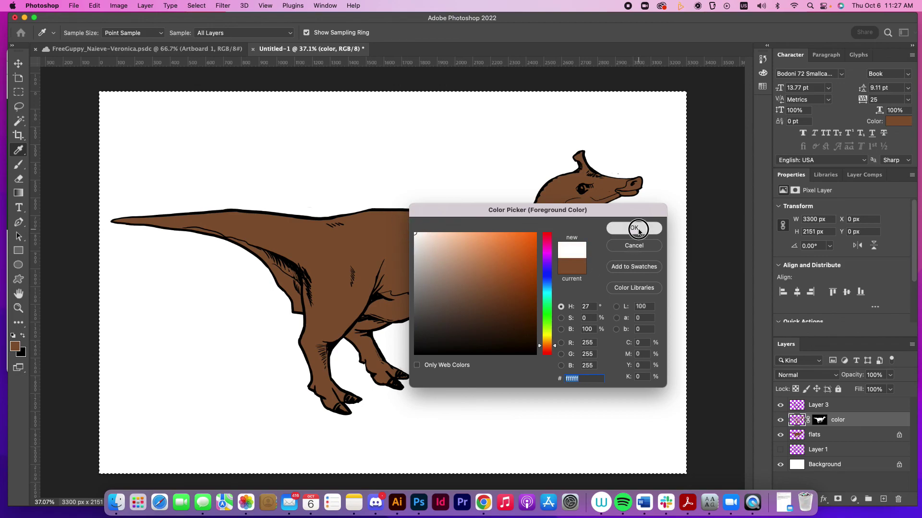
pyautogui.click(634, 228)
pyautogui.press('b')
pyautogui.moveTo(582, 188); pyautogui.dragTo(585, 189)
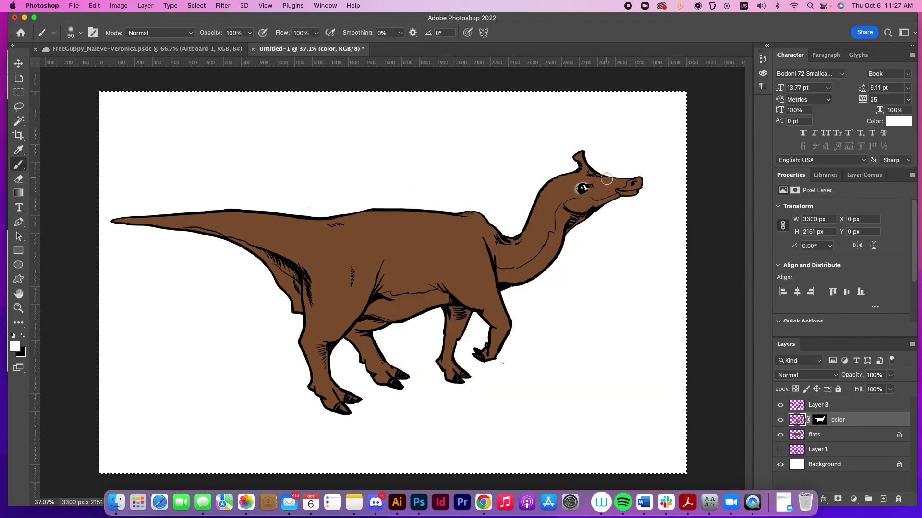